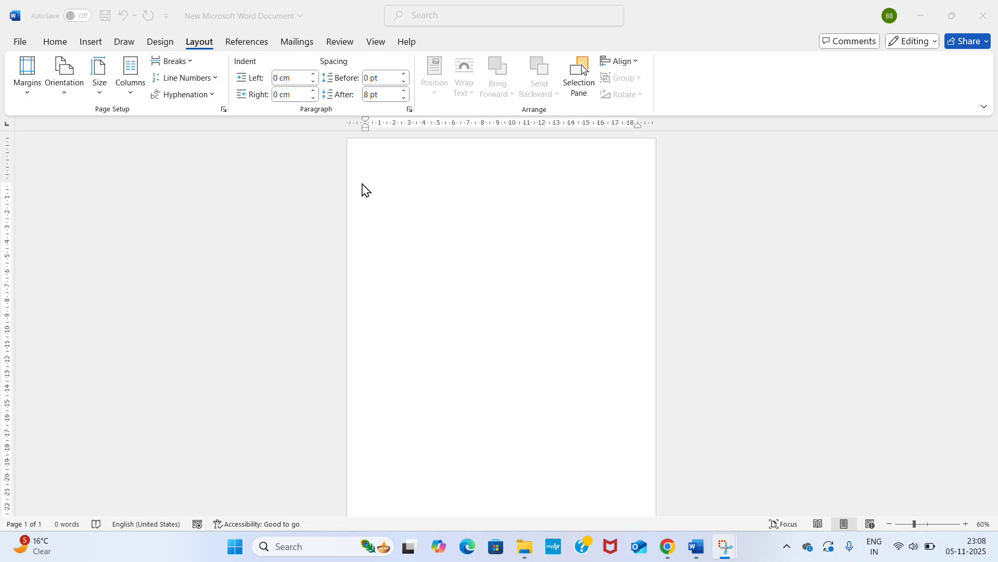
Generate sample text of six paragraphs with four sentences each using =RAND(6,4).
{"action": "left_click", "coordinate": [386, 193]}
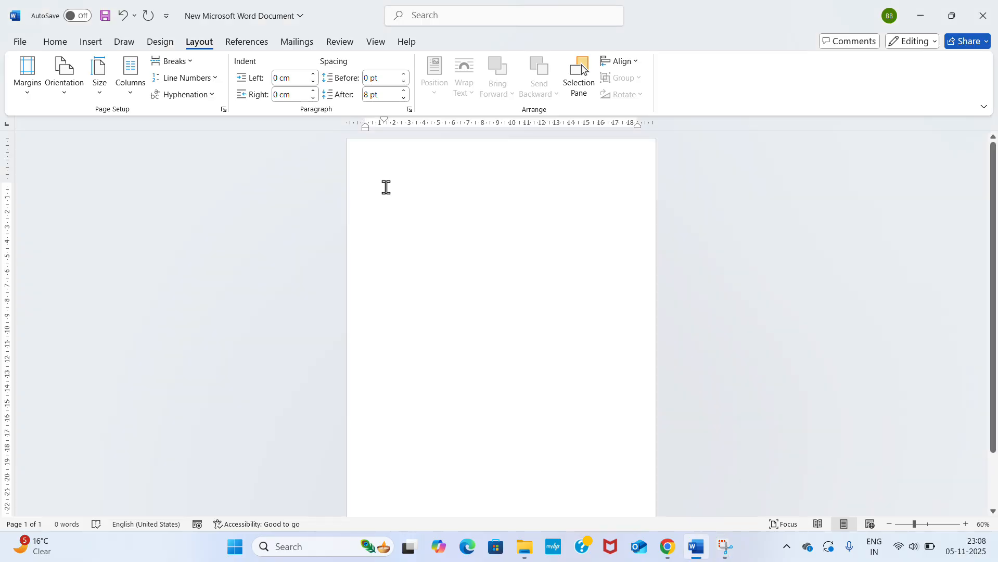
{"action": "left_click", "coordinate": [966, 524]}
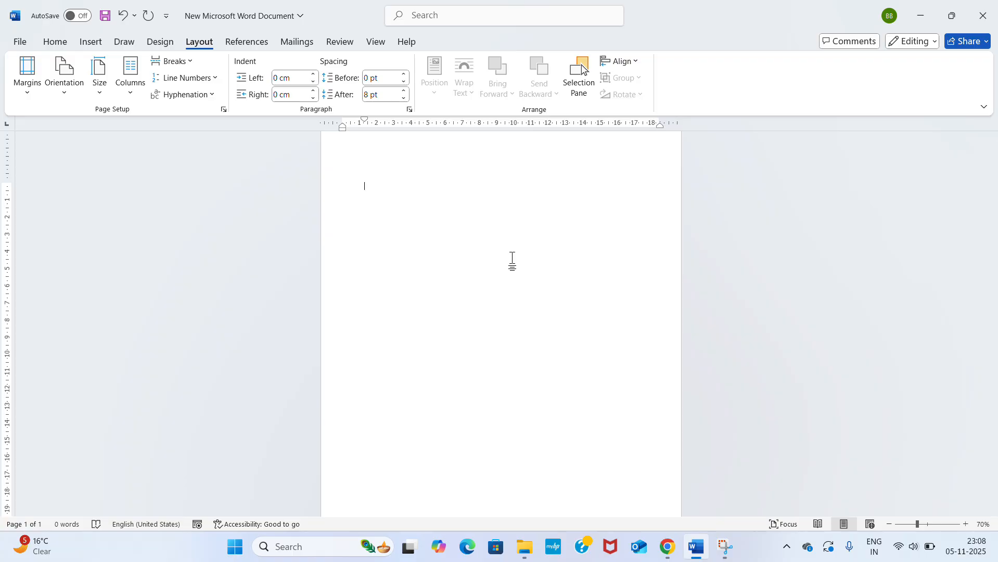
{"action": "type", "text": "="}
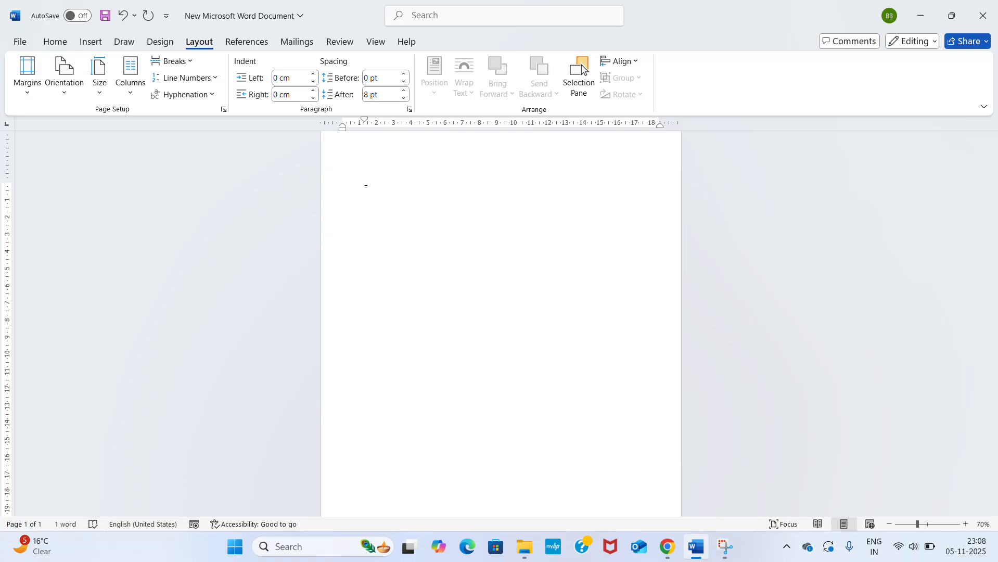
{"action": "type", "text": "RAND("}
{"action": "type", "text": "6,"}
{"action": "type", "text": "4)"}
{"action": "key", "text": "Return"}
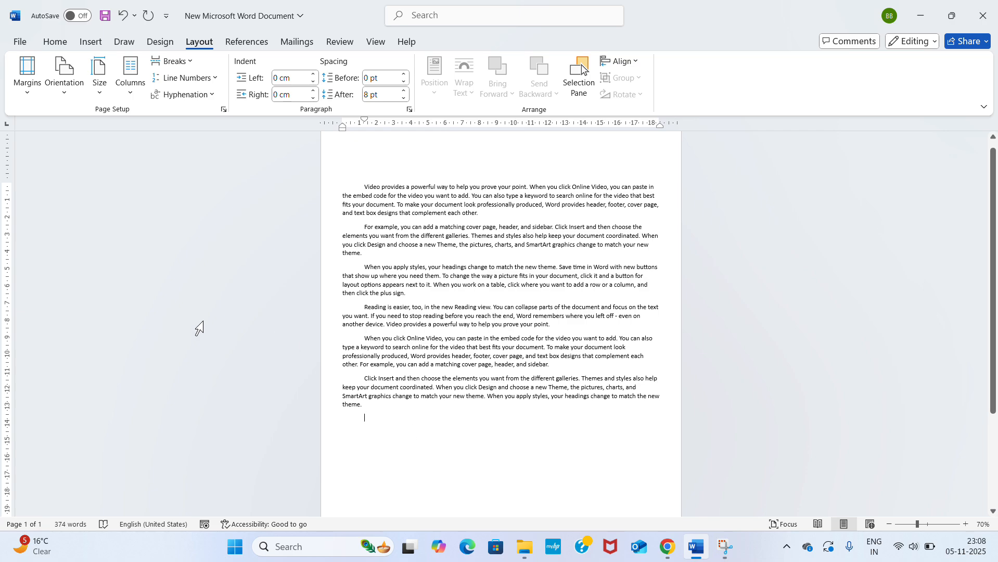
Apply the Normal margin preset to the document.
{"action": "scroll", "coordinate": [183, 328], "scroll_direction": "down", "scroll_amount": 1}
{"action": "scroll", "coordinate": [184, 328], "scroll_direction": "up", "scroll_amount": 1}
{"action": "left_click", "coordinate": [26, 97]}
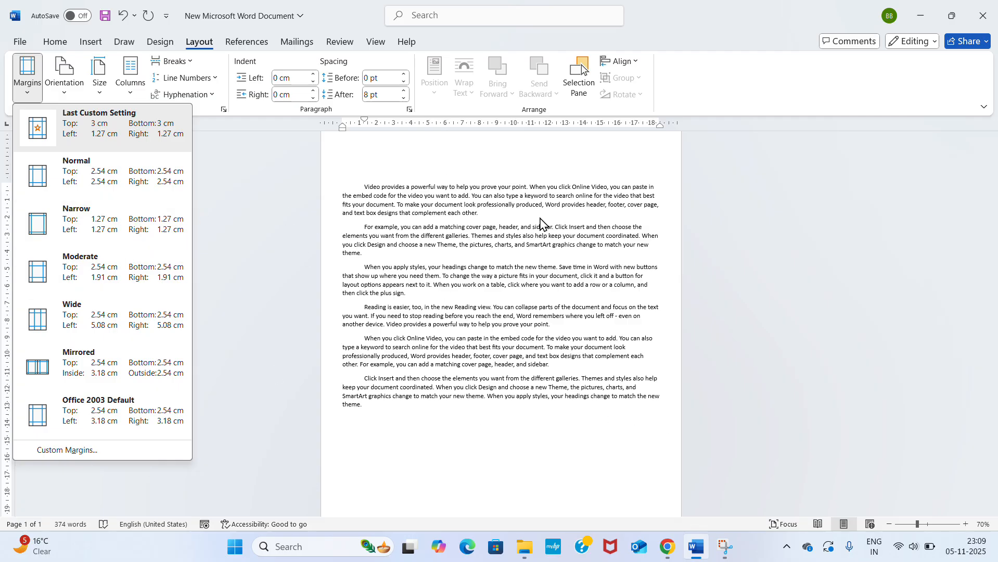
{"action": "left_click", "coordinate": [67, 189]}
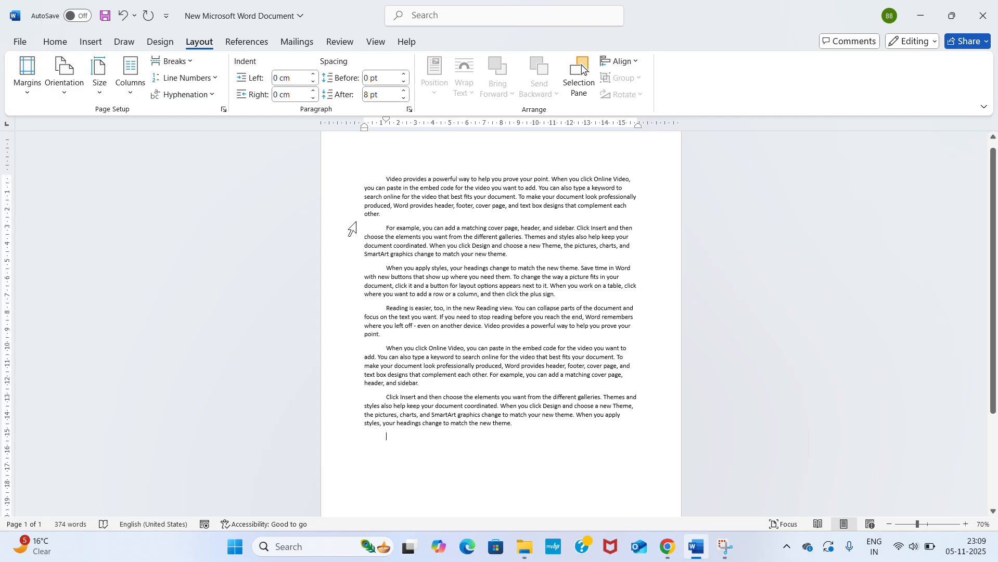
Set custom top and bottom margins of 3 cm for the whole document.
{"action": "left_click", "coordinate": [24, 85]}
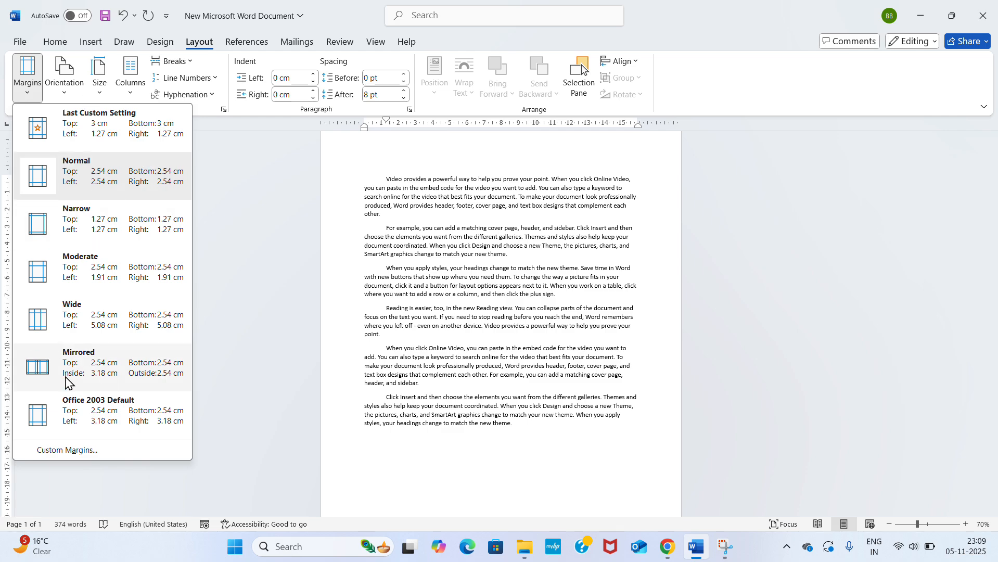
{"action": "left_click", "coordinate": [63, 451]}
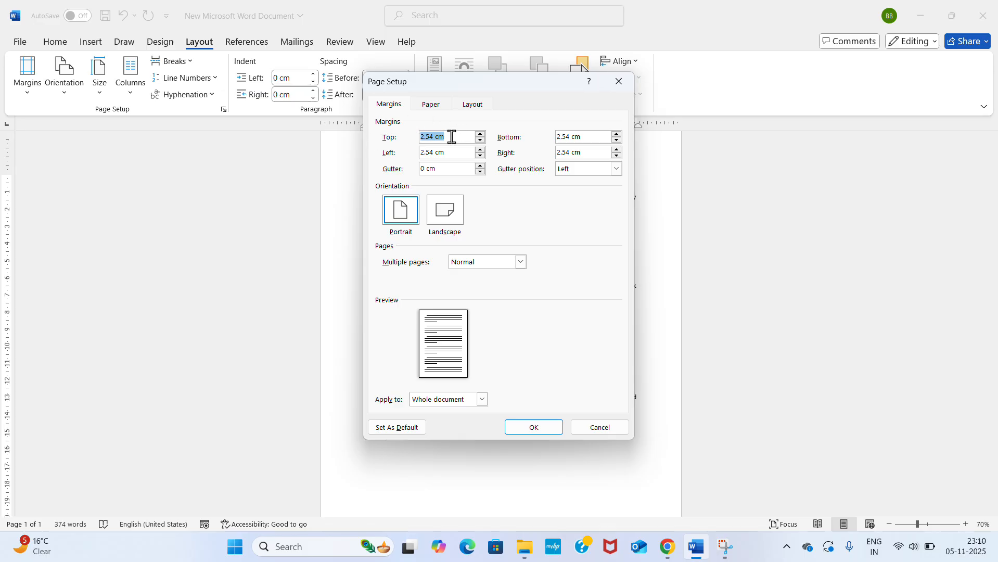
{"action": "type", "text": "3"}
{"action": "left_click", "coordinate": [583, 135]}
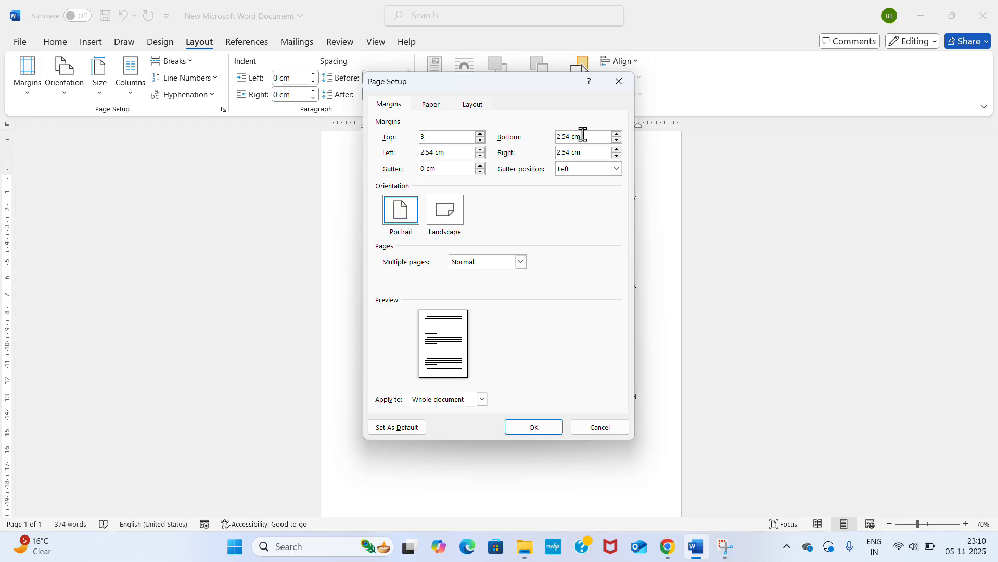
{"action": "key", "text": "BackSpace"}
{"action": "key", "text": "BackSpace"}
{"action": "key", "text": "BackSpace"}
{"action": "key", "text": "BackSpace"}
{"action": "key", "text": "BackSpace"}
{"action": "key", "text": "BackSpace"}
{"action": "key", "text": "BackSpace"}
{"action": "left_click", "coordinate": [546, 428]}
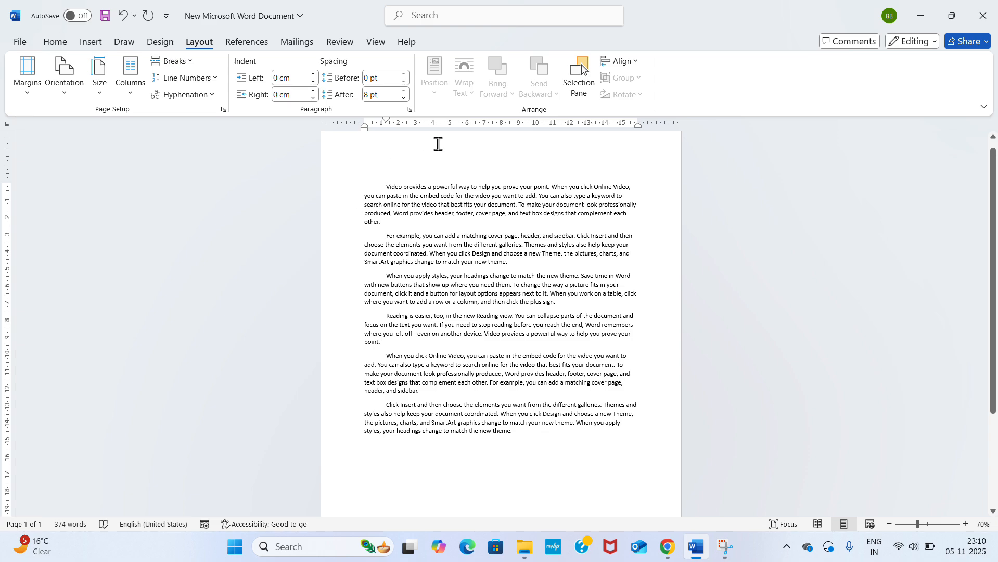
Insert blank paragraphs after the third paragraph until "Reading is easier" starts page 2, removing the surplus blank lines above it.
{"action": "scroll", "coordinate": [439, 144], "scroll_direction": "down", "scroll_amount": 5}
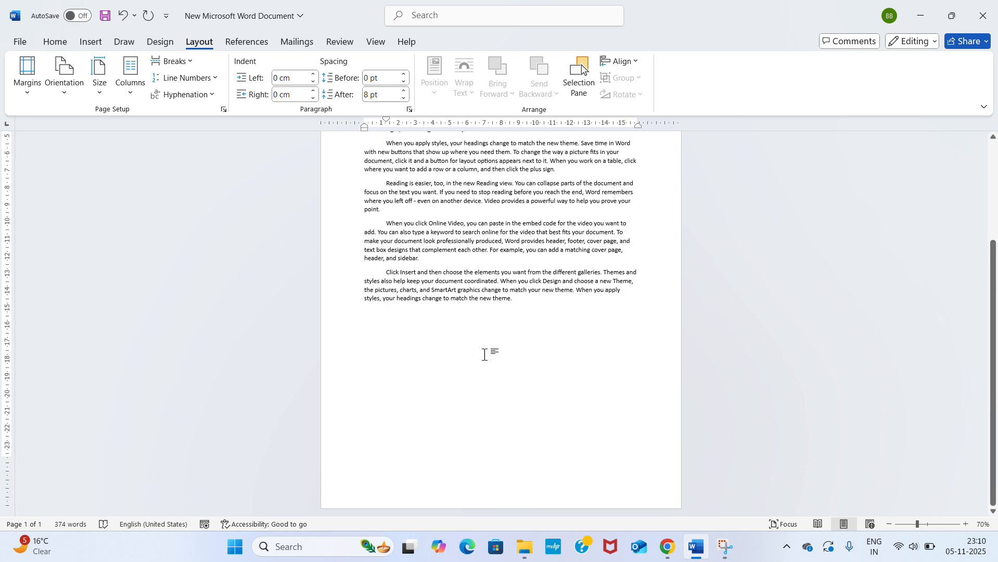
{"action": "scroll", "coordinate": [480, 476], "scroll_direction": "up", "scroll_amount": 4}
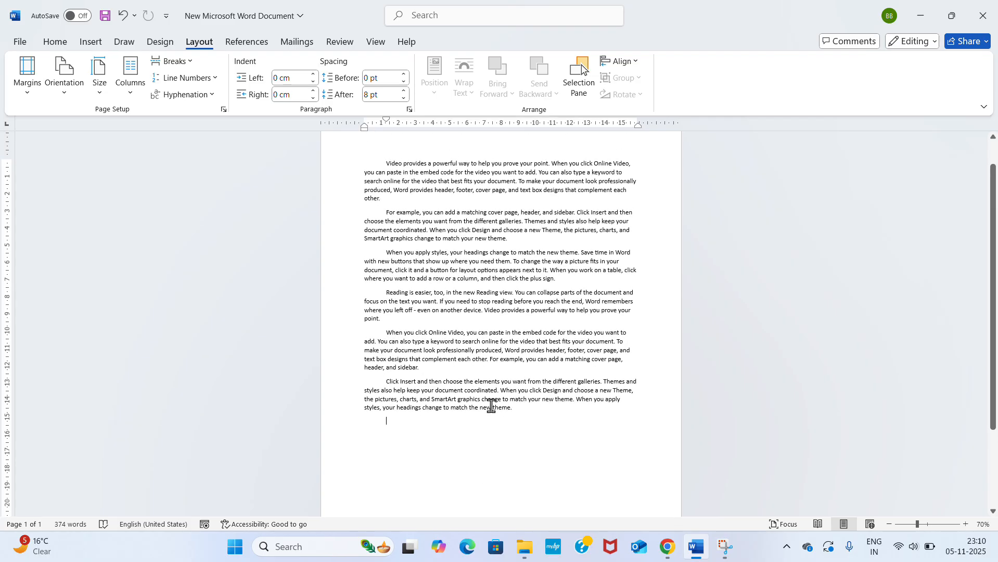
{"action": "scroll", "coordinate": [491, 406], "scroll_direction": "down", "scroll_amount": 2}
{"action": "scroll", "coordinate": [491, 405], "scroll_direction": "up", "scroll_amount": 1}
{"action": "scroll", "coordinate": [492, 406], "scroll_direction": "up", "scroll_amount": 1}
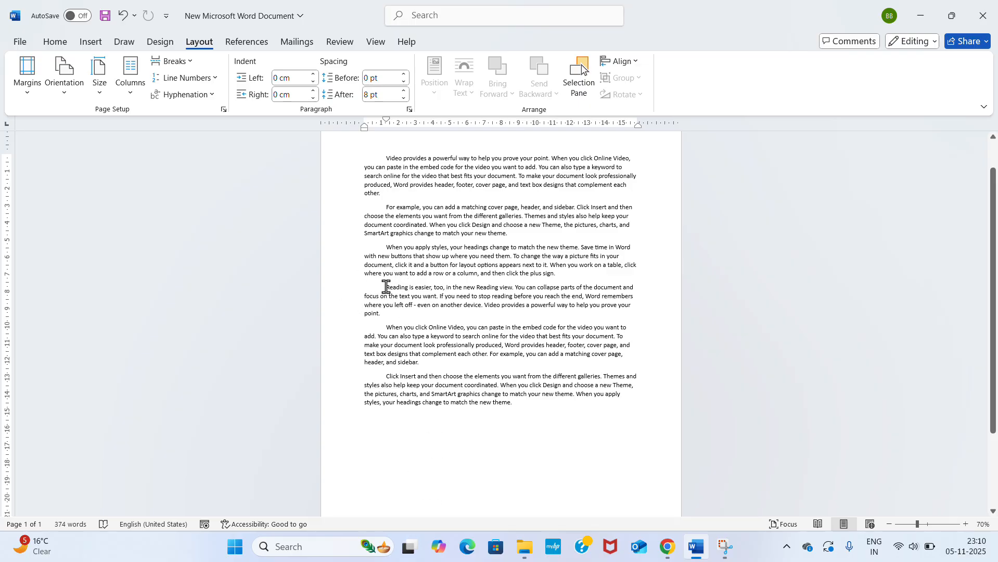
{"action": "left_click", "coordinate": [574, 277]}
{"action": "key", "text": "Return"}
{"action": "key", "text": "Return"}
{"action": "key", "text": "Return"}
{"action": "key", "text": "Return"}
{"action": "key", "text": "Return"}
{"action": "key", "text": "Return"}
{"action": "key", "text": "Return"}
{"action": "key", "text": "Return"}
{"action": "key", "text": "Return"}
{"action": "key", "text": "Return"}
{"action": "key", "text": "Return"}
{"action": "key", "text": "Return"}
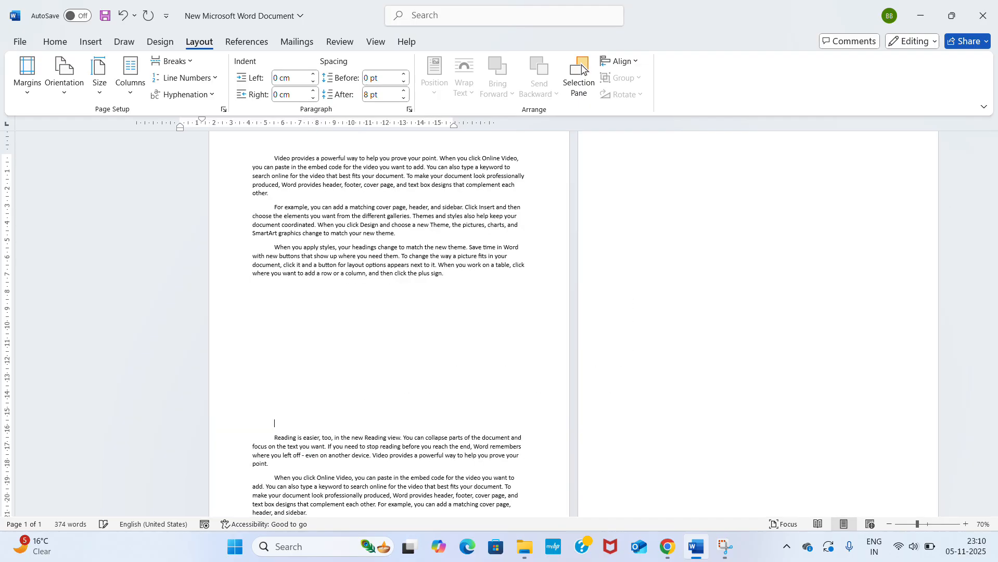
{"action": "key", "text": "Return"}
{"action": "key", "text": "Return"}
{"action": "key", "text": "Return"}
{"action": "key", "text": "Return"}
{"action": "key", "text": "Return"}
{"action": "key", "text": "Return"}
{"action": "key", "text": "Return"}
{"action": "key", "text": "Return"}
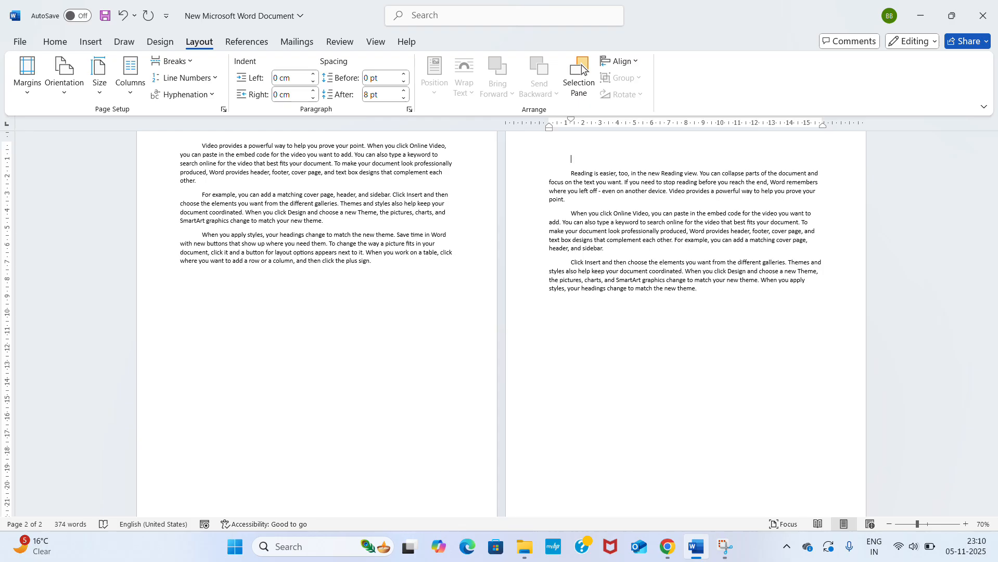
{"action": "key", "text": "BackSpace"}
{"action": "key", "text": "BackSpace"}
{"action": "key", "text": "BackSpace"}
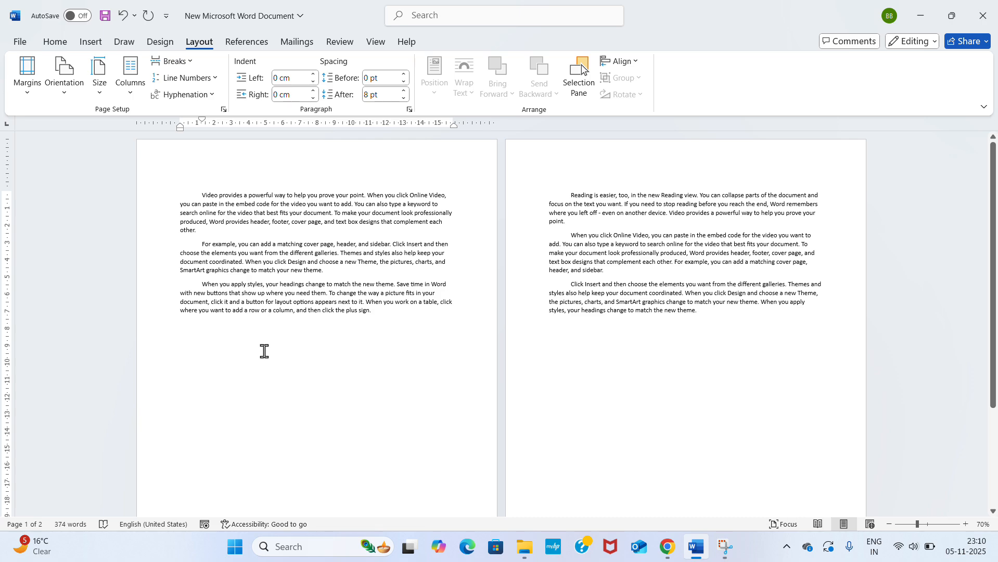
Apply the current custom margin settings from the start of "Reading is easier" with the This point forward option.
{"action": "left_click", "coordinate": [620, 333]}
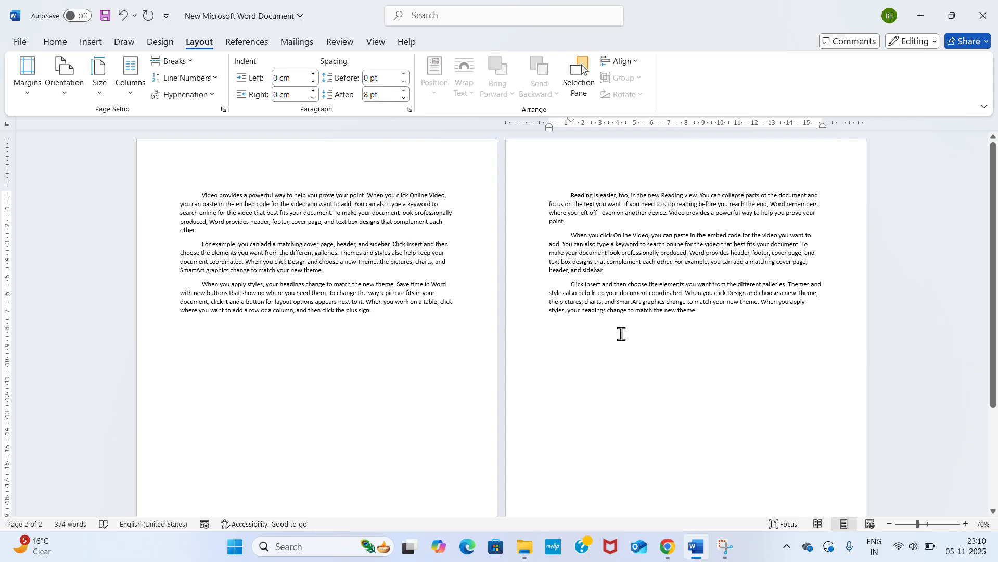
{"action": "left_click", "coordinate": [349, 301]}
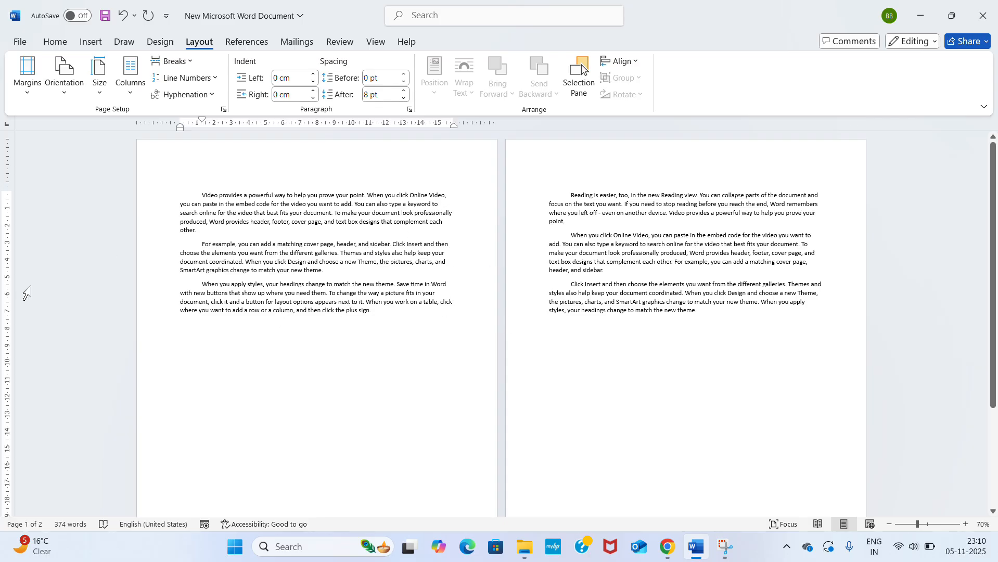
{"action": "left_click", "coordinate": [548, 198]}
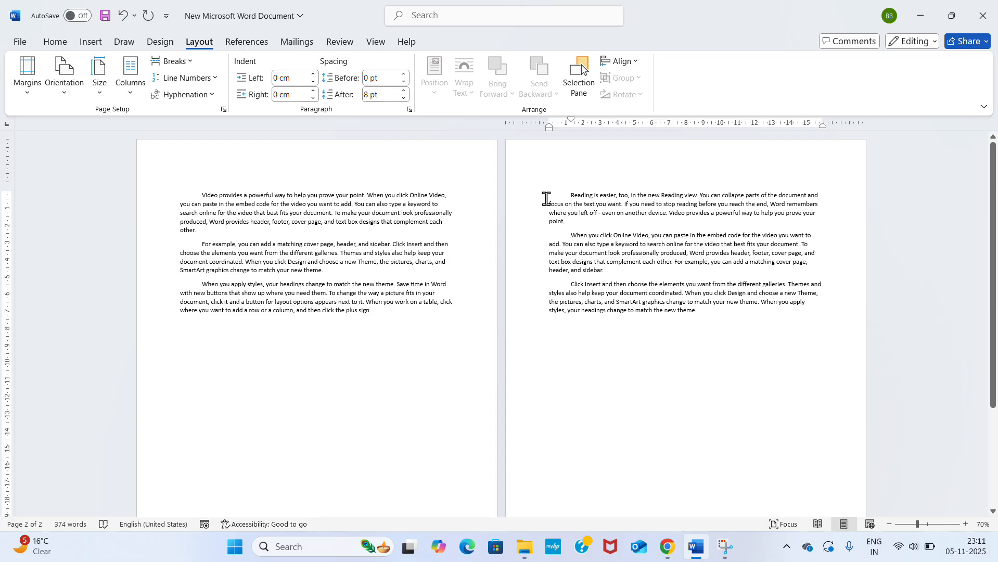
{"action": "double_click", "coordinate": [546, 198]}
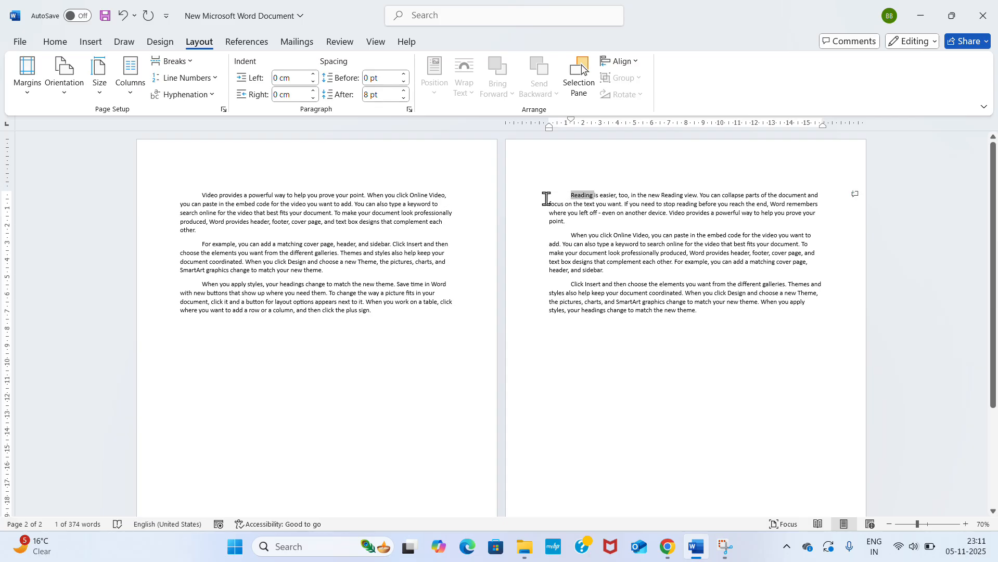
{"action": "left_click", "coordinate": [546, 198]}
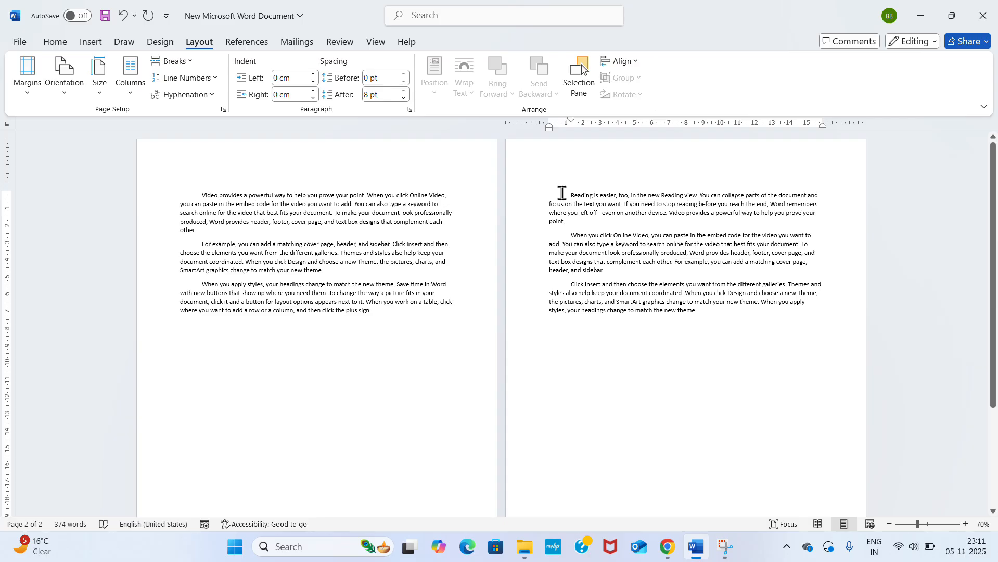
{"action": "left_click", "coordinate": [25, 92]}
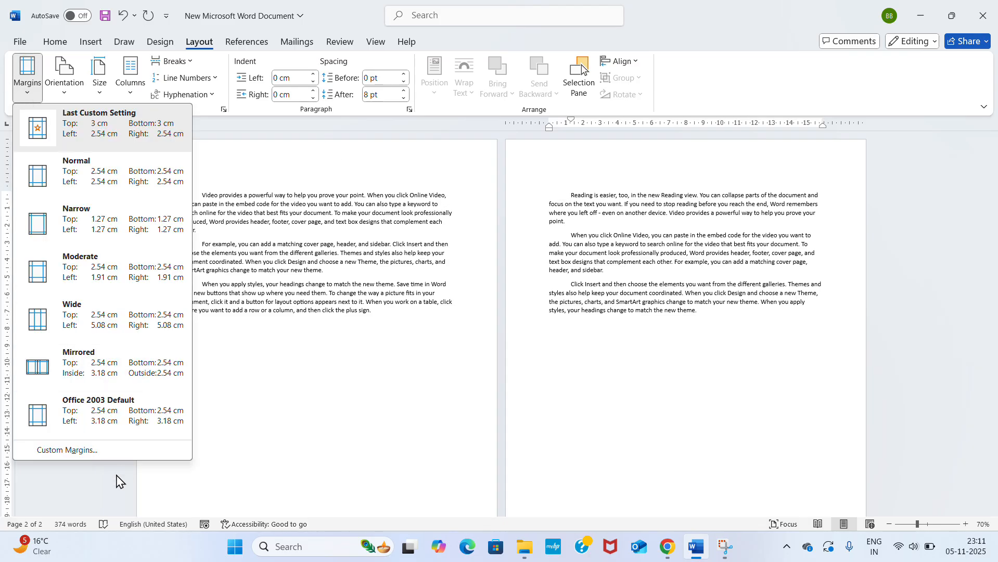
{"action": "left_click", "coordinate": [99, 450]}
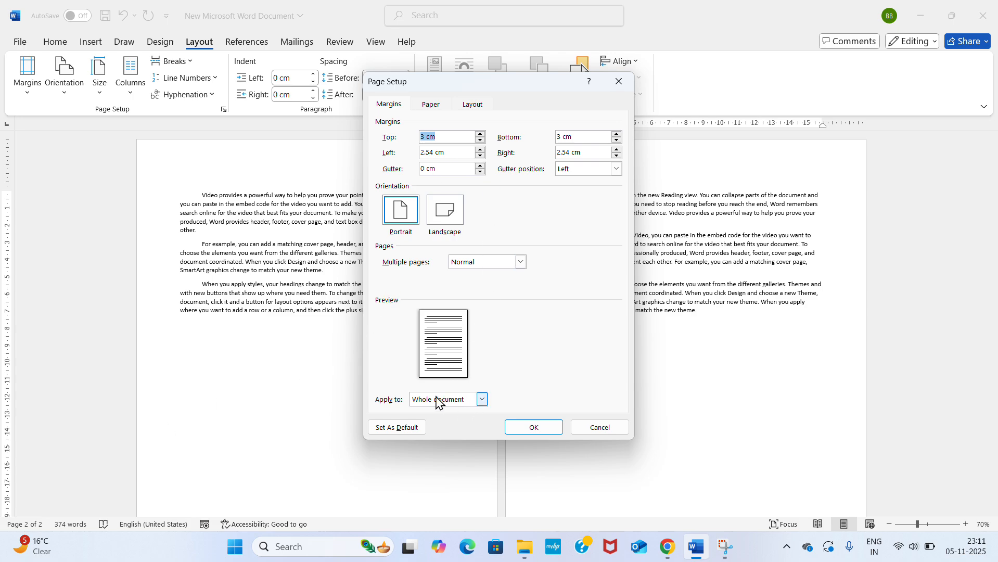
{"action": "left_click", "coordinate": [483, 399]}
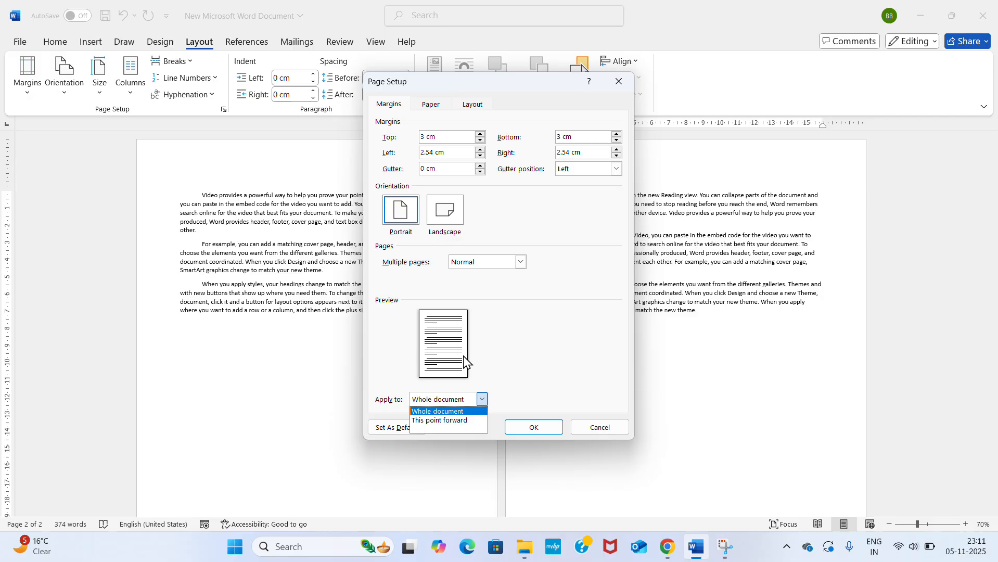
{"action": "left_click", "coordinate": [441, 420]}
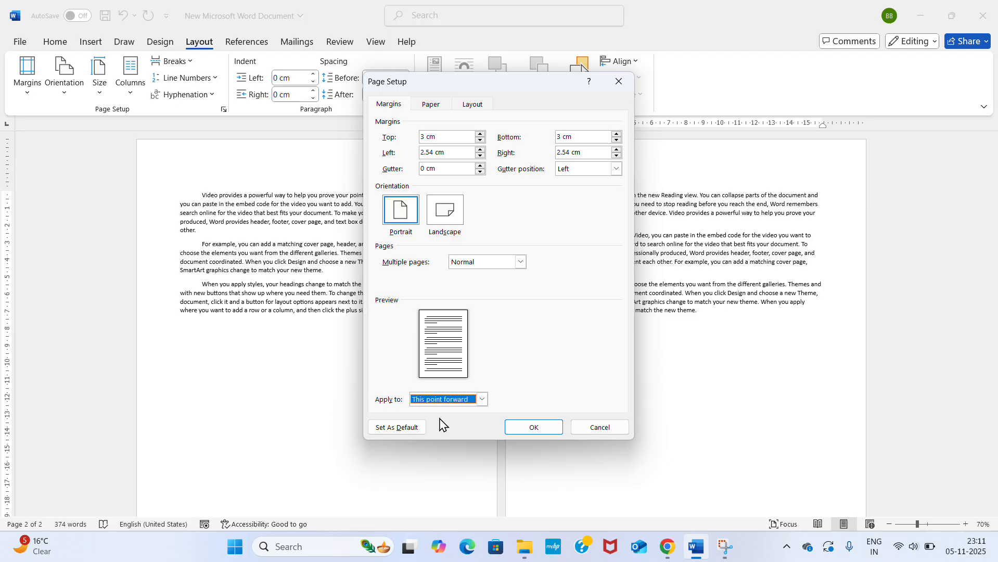
{"action": "left_click", "coordinate": [526, 425]}
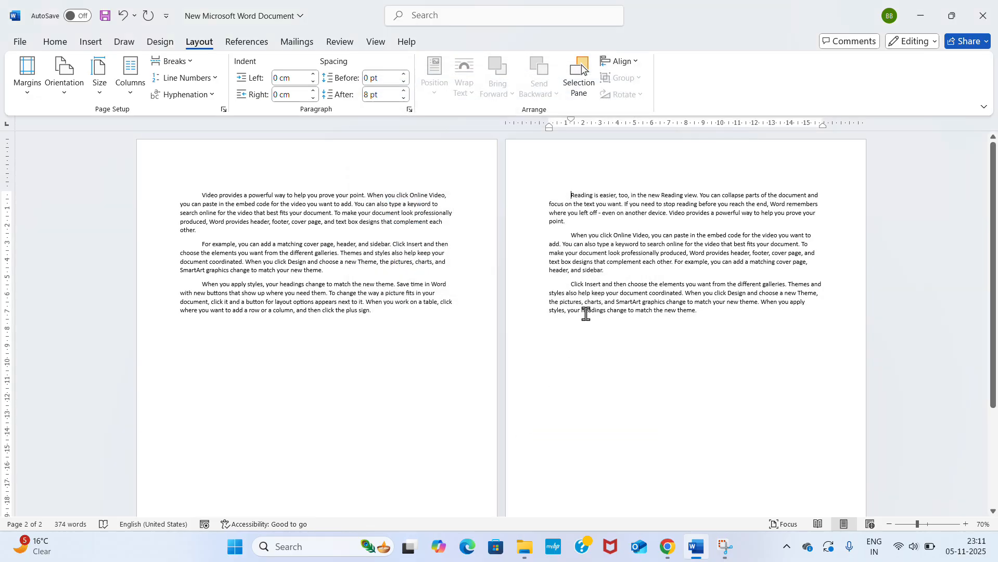
Apply the Narrow margin preset to the section starting at "Reading is easier" on page 2.
{"action": "left_click", "coordinate": [558, 195]}
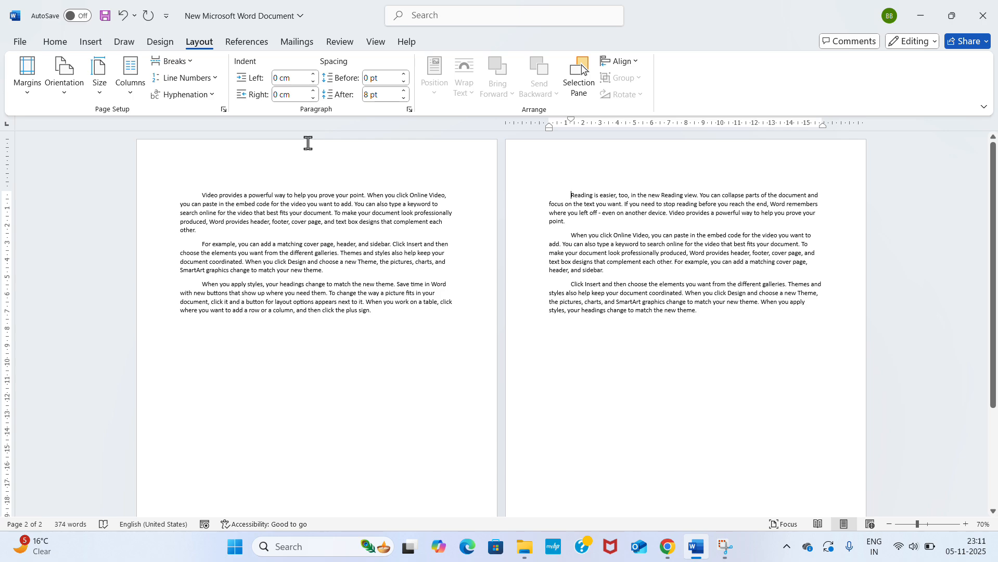
{"action": "left_click", "coordinate": [24, 91]}
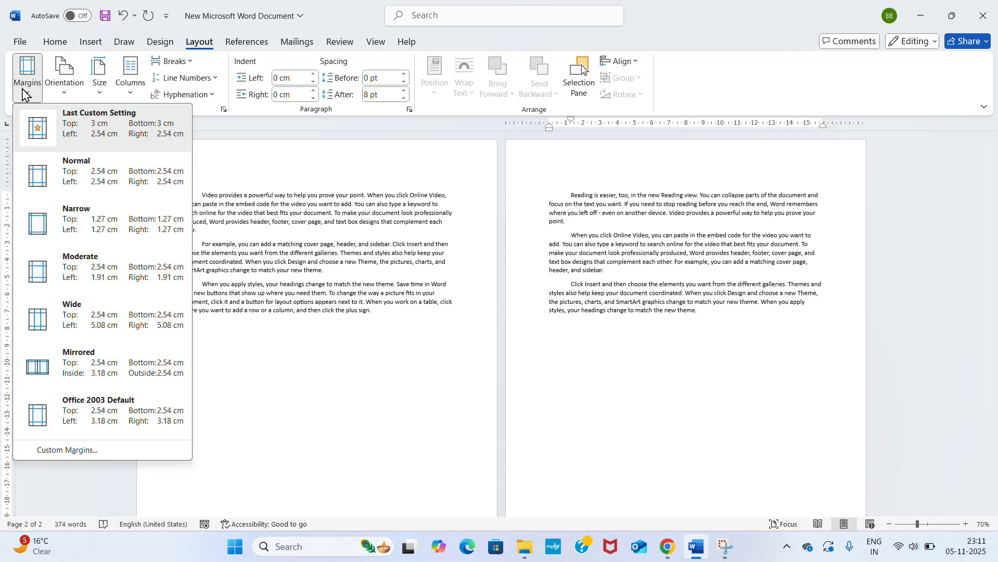
{"action": "left_click", "coordinate": [84, 234]}
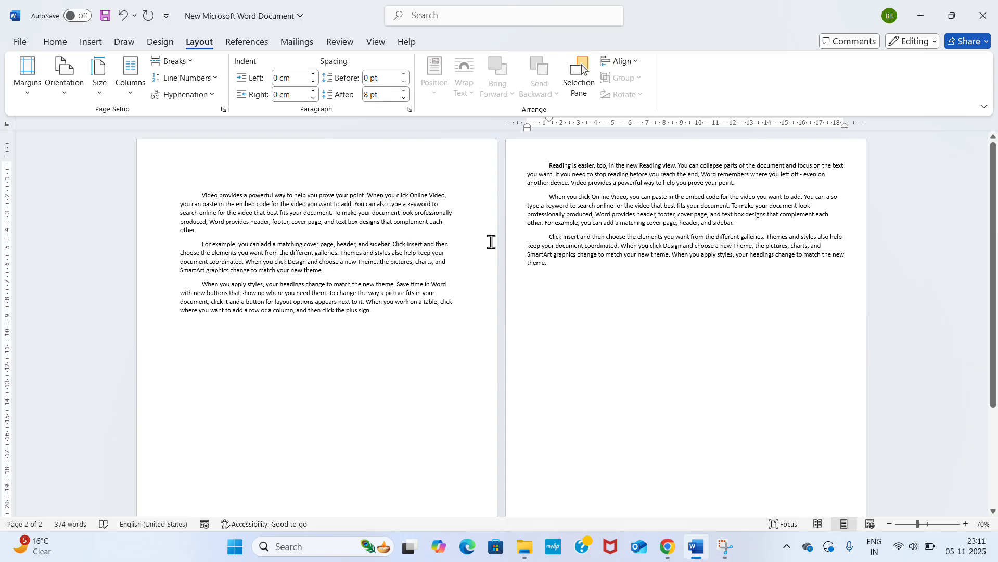
Apply the 1.27 cm margins on page 2 with the This point forward option in the custom margin settings.
{"action": "left_click", "coordinate": [28, 91]}
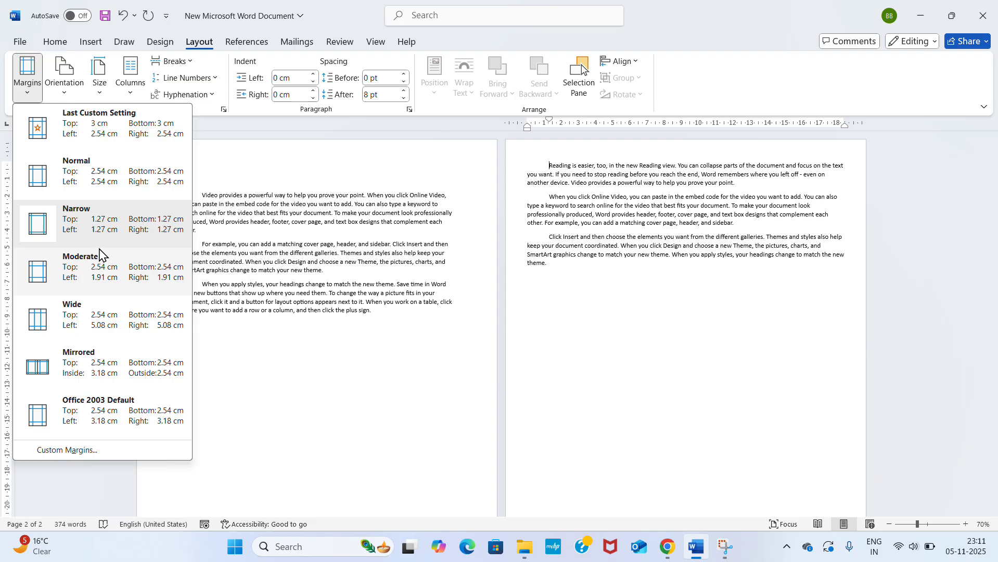
{"action": "left_click", "coordinate": [86, 452]}
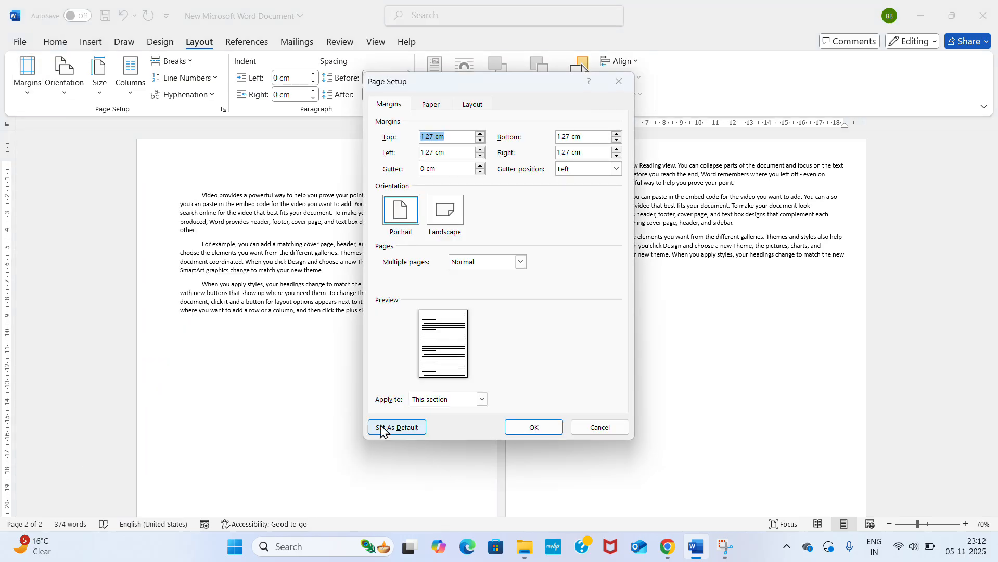
{"action": "left_click", "coordinate": [483, 399]}
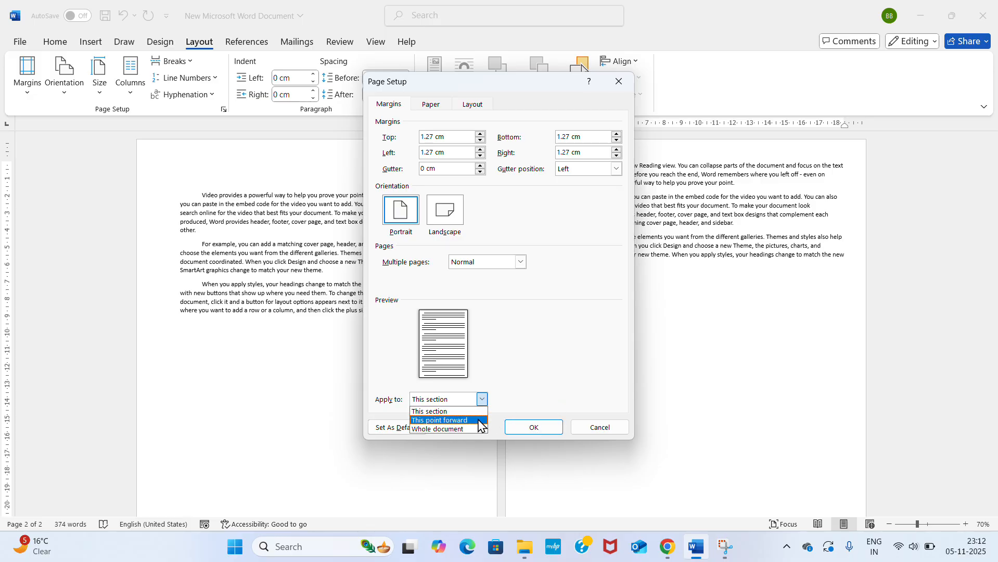
{"action": "left_click", "coordinate": [479, 421]}
{"action": "left_click", "coordinate": [514, 429]}
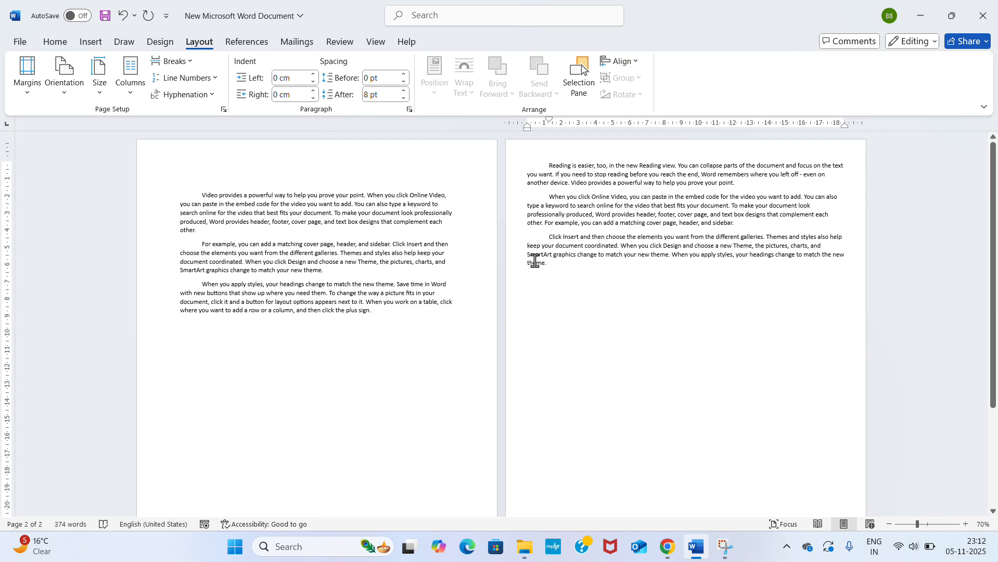
Undo the last page setup change.
{"action": "scroll", "coordinate": [521, 328], "scroll_direction": "down", "scroll_amount": 3}
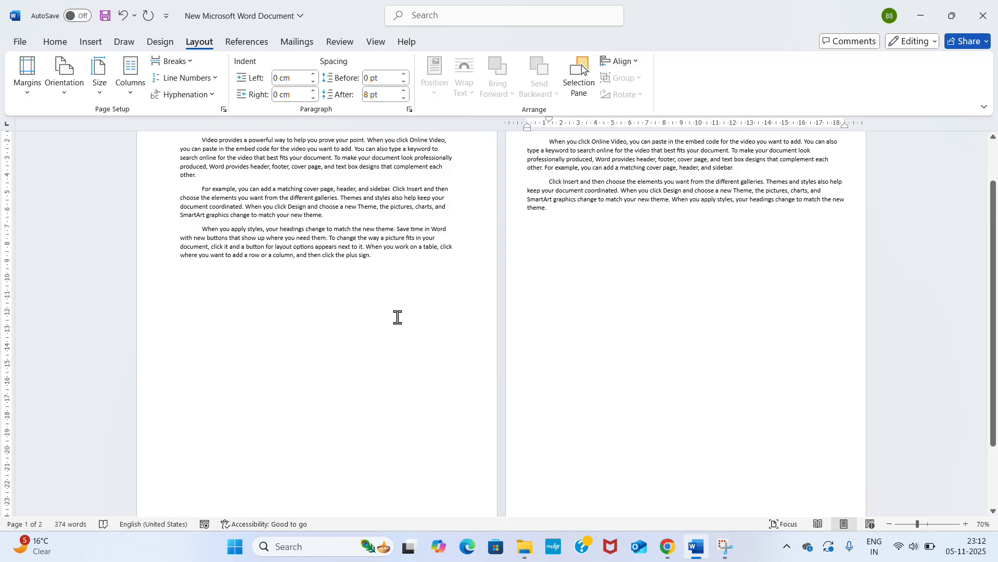
{"action": "left_click", "coordinate": [123, 20]}
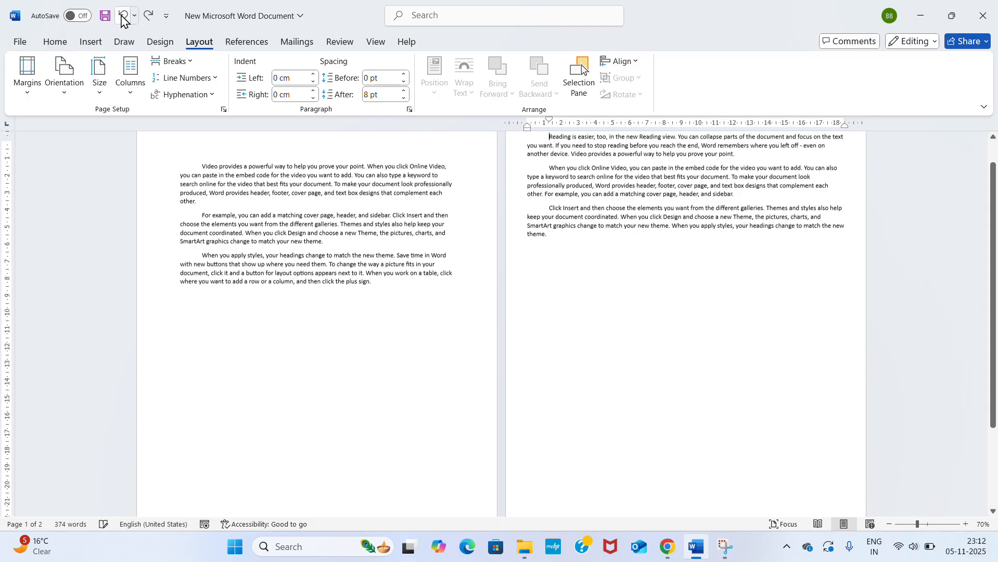
Undo the earlier margin changes and added blank lines until all six paragraphs sit together on a single page.
{"action": "left_click", "coordinate": [123, 20]}
{"action": "left_click", "coordinate": [122, 20]}
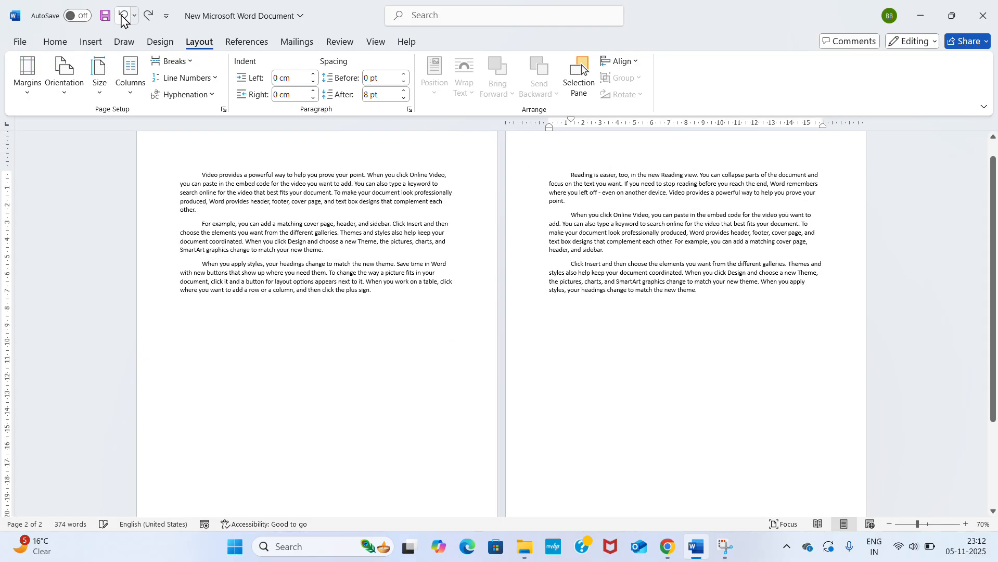
{"action": "left_click", "coordinate": [122, 19]}
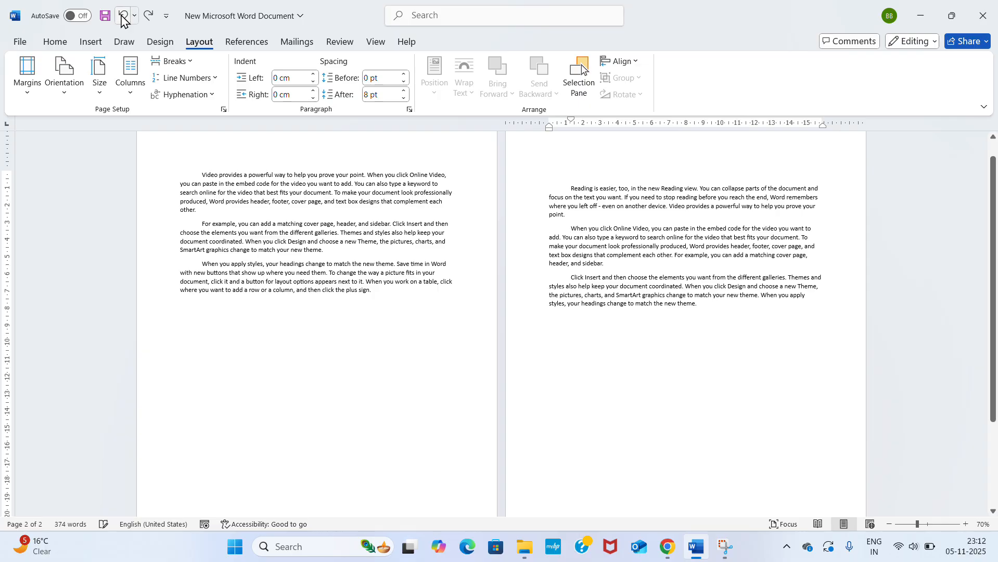
{"action": "left_click", "coordinate": [123, 19]}
{"action": "left_click", "coordinate": [123, 19]}
{"action": "left_click", "coordinate": [123, 19]}
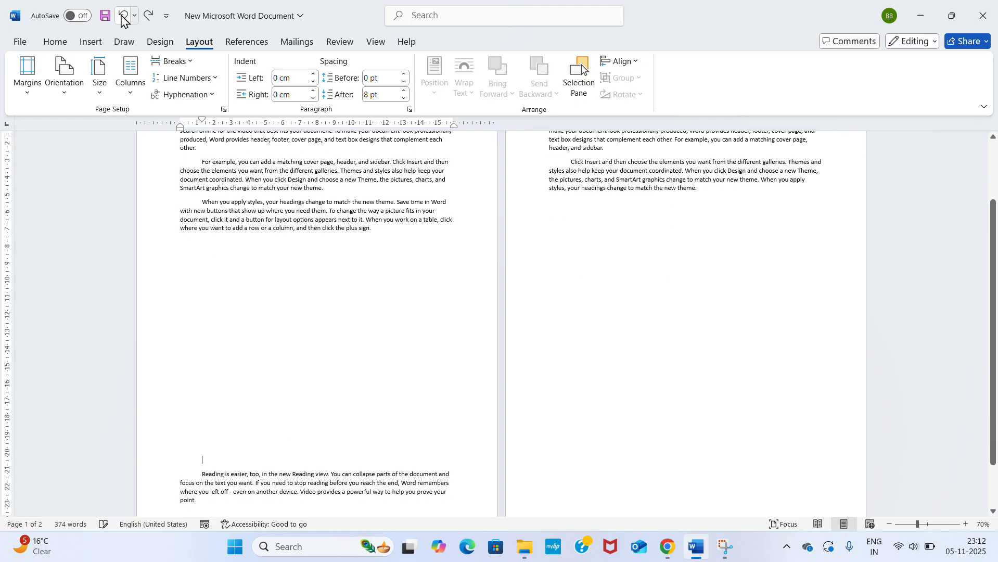
{"action": "left_click", "coordinate": [123, 20]}
{"action": "left_click", "coordinate": [123, 20]}
{"action": "left_click", "coordinate": [123, 20]}
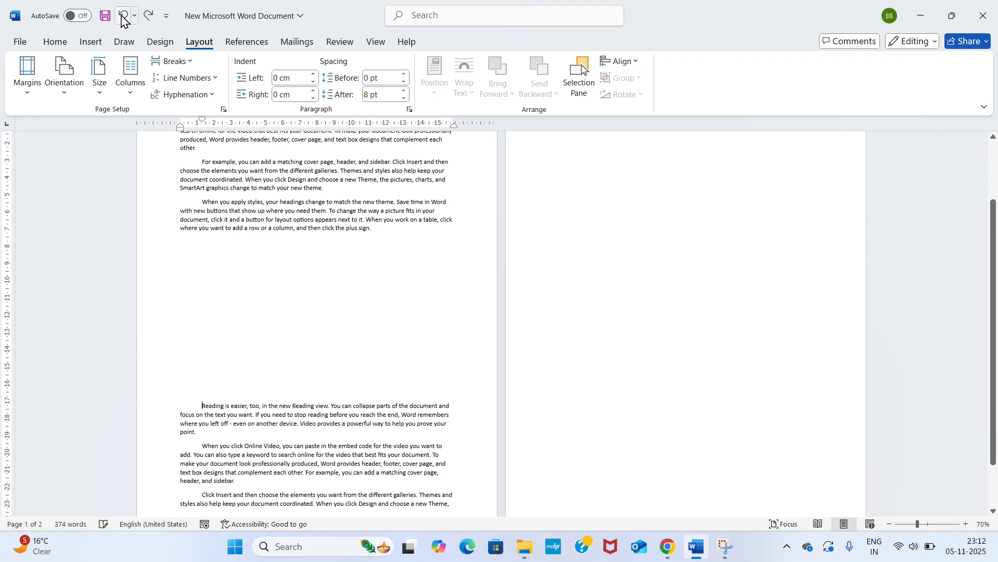
{"action": "left_click", "coordinate": [123, 20]}
{"action": "left_click", "coordinate": [122, 20]}
{"action": "left_click", "coordinate": [123, 20]}
{"action": "left_click", "coordinate": [122, 20]}
{"action": "left_click", "coordinate": [122, 20]}
{"action": "left_click", "coordinate": [123, 20]}
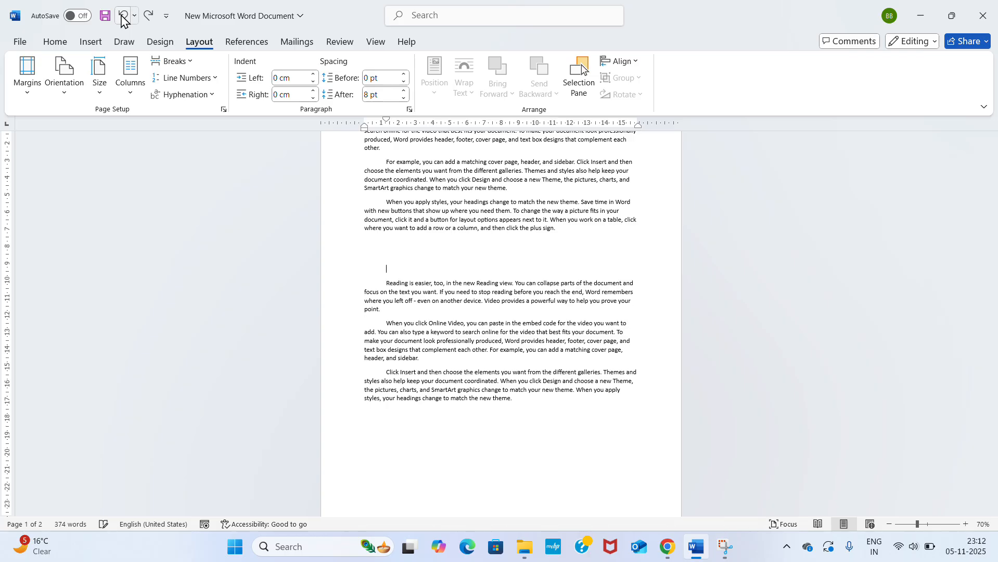
{"action": "left_click", "coordinate": [123, 20]}
{"action": "left_click", "coordinate": [123, 20]}
{"action": "left_click", "coordinate": [123, 20]}
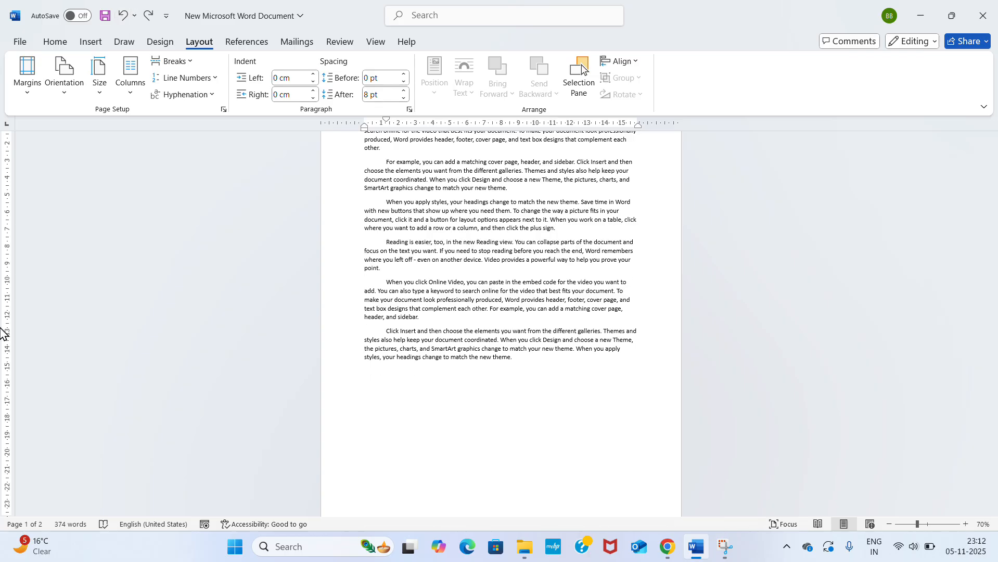
{"action": "scroll", "coordinate": [450, 326], "scroll_direction": "up", "scroll_amount": 3}
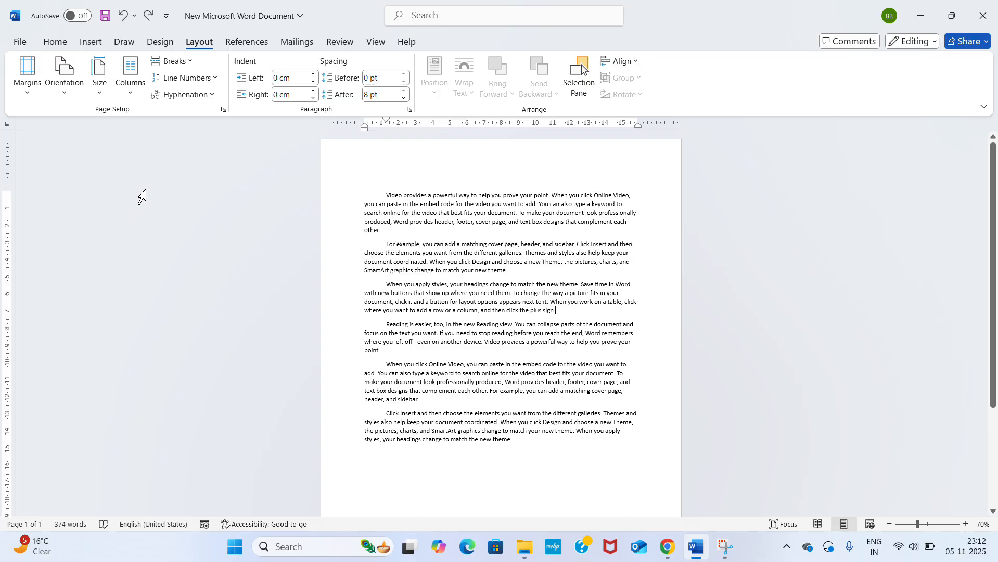
Zoom out to 60% and change the page orientation to Landscape.
{"action": "left_click", "coordinate": [61, 101]}
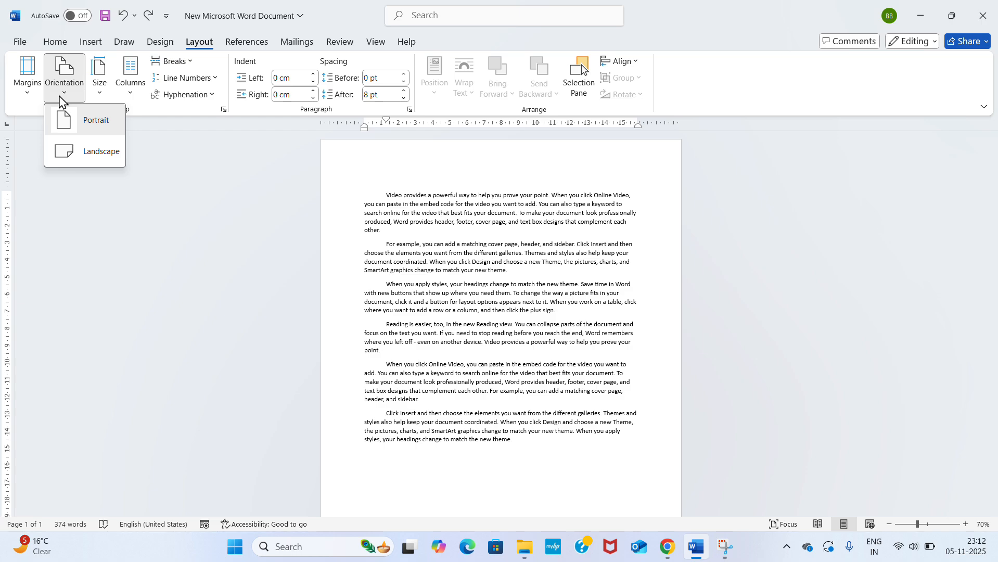
{"action": "left_click", "coordinate": [890, 525]}
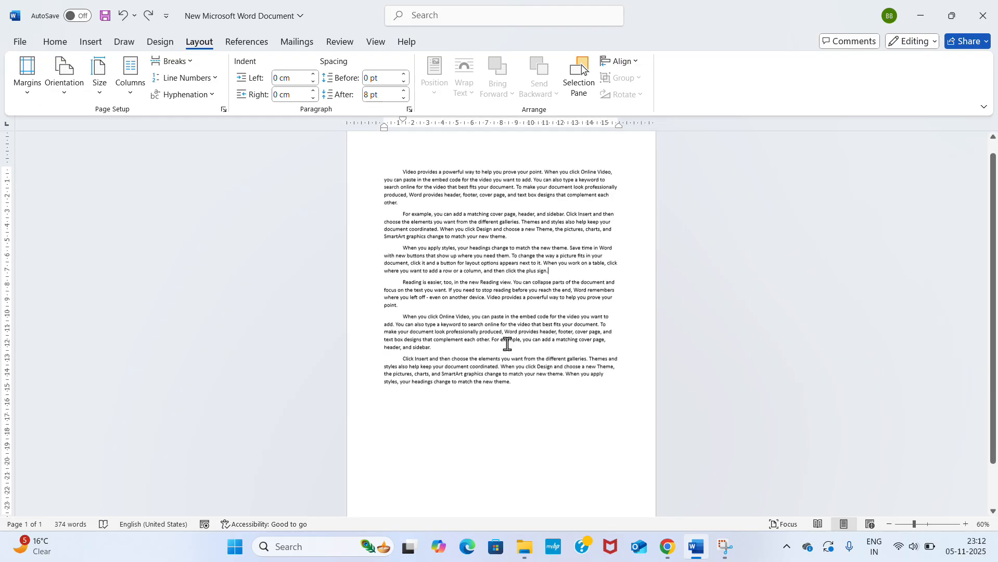
{"action": "scroll", "coordinate": [507, 343], "scroll_direction": "down", "scroll_amount": 3}
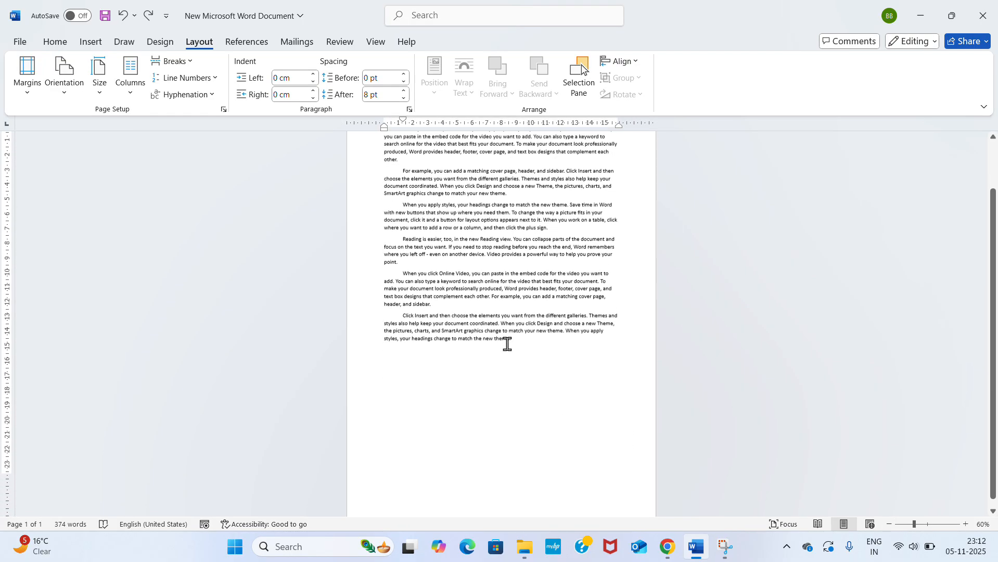
{"action": "scroll", "coordinate": [507, 344], "scroll_direction": "up", "scroll_amount": 4}
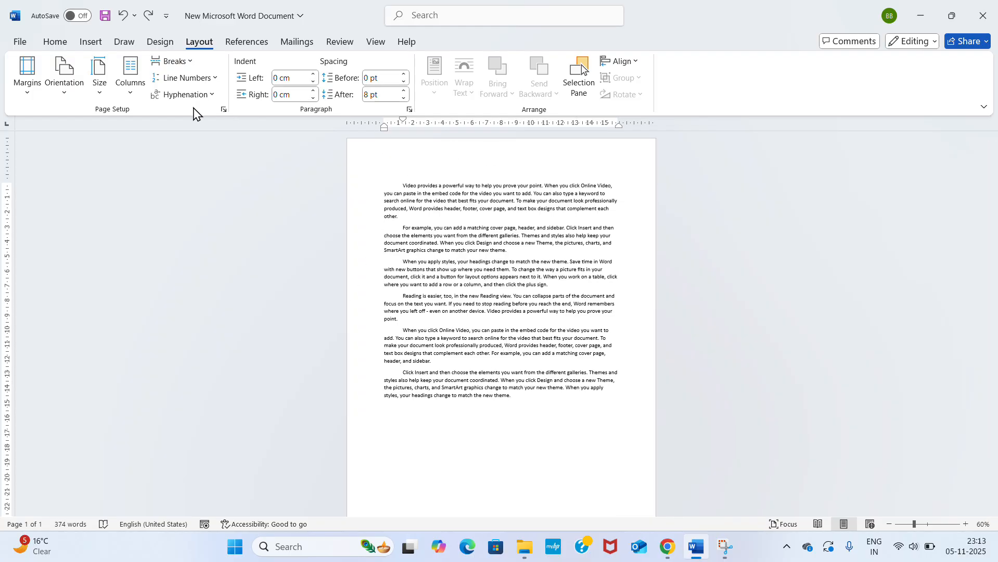
{"action": "left_click", "coordinate": [64, 95]}
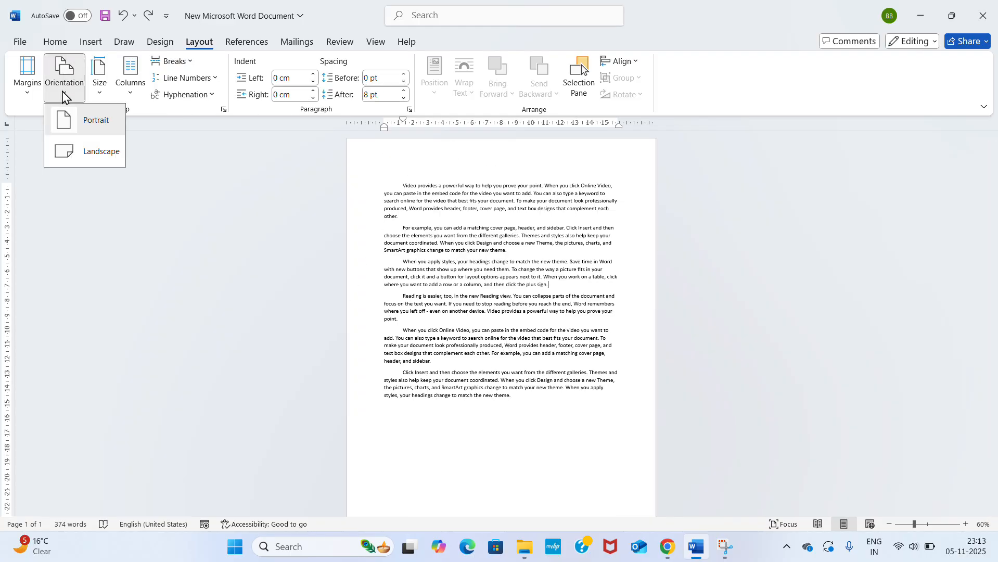
{"action": "left_click", "coordinate": [81, 157]}
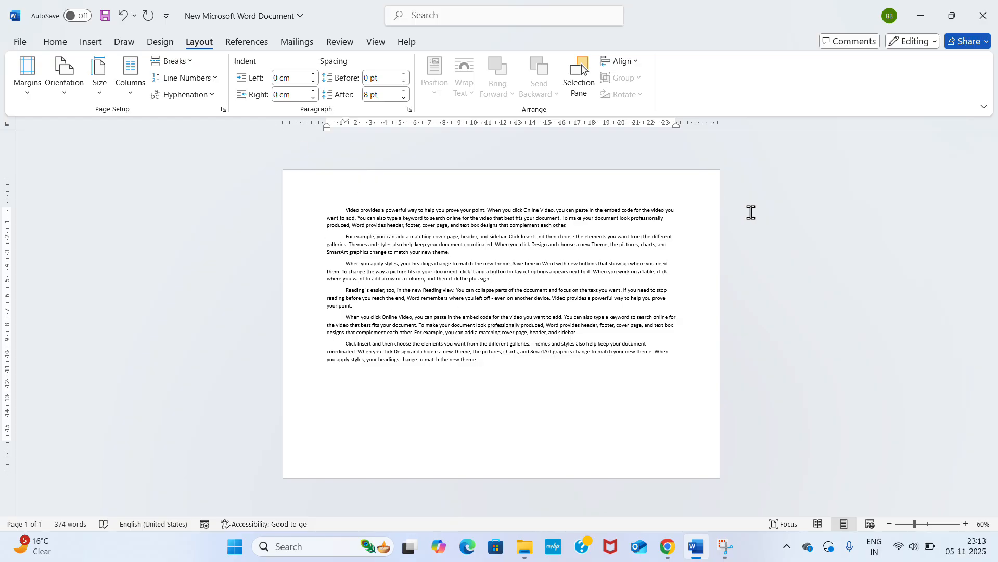
Set the page orientation to Portrait.
{"action": "left_click", "coordinate": [104, 89]}
{"action": "left_click", "coordinate": [63, 99]}
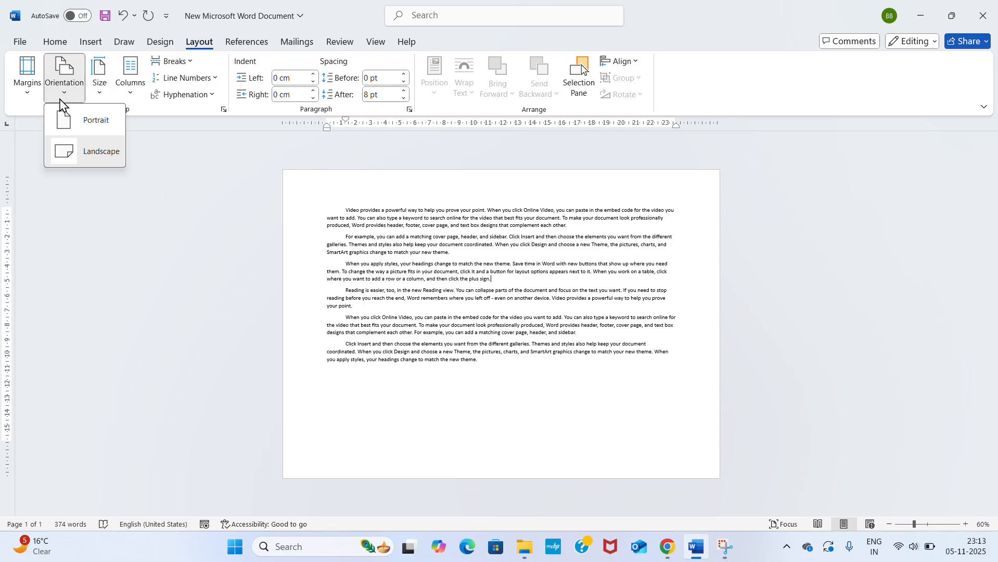
{"action": "left_click", "coordinate": [83, 121]}
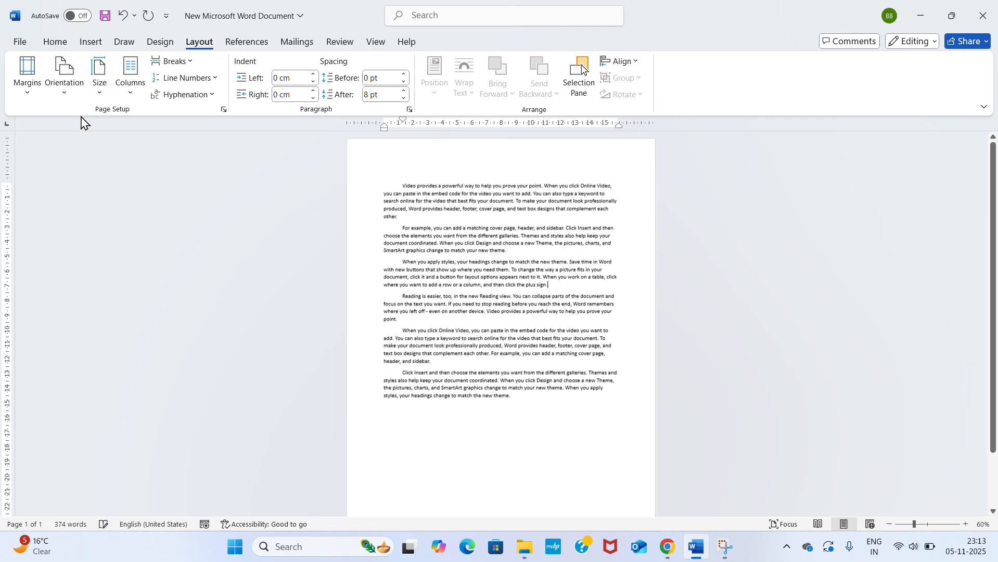
Choose the A4 paper size and set a custom page width of 21.1 cm for the whole document.
{"action": "left_click", "coordinate": [102, 94]}
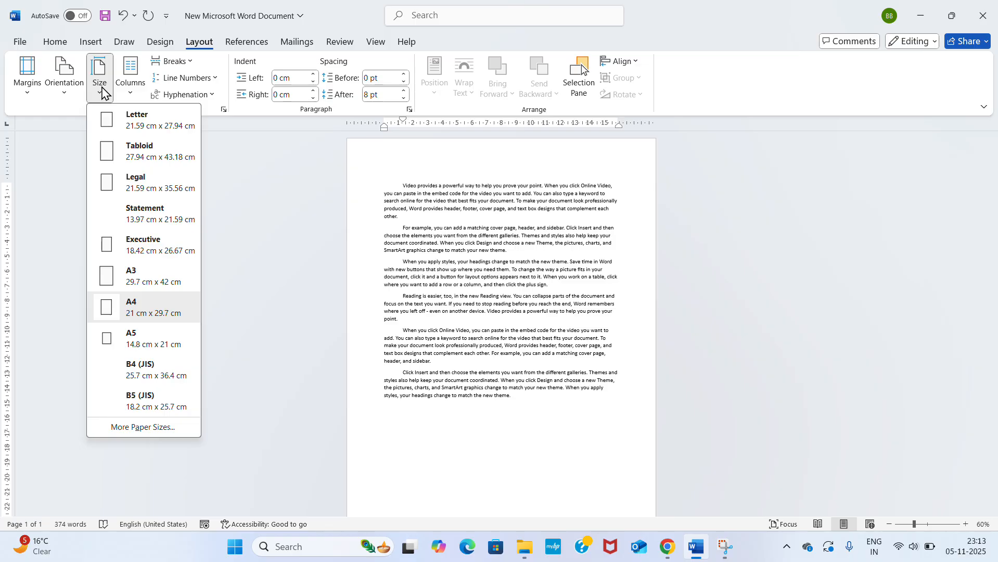
{"action": "left_click", "coordinate": [155, 312]}
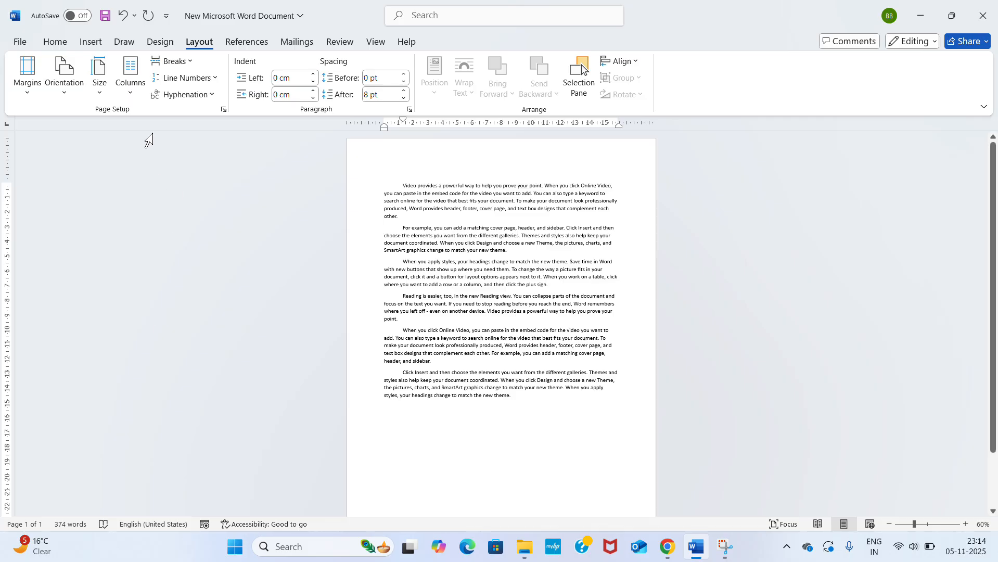
{"action": "left_click", "coordinate": [96, 93]}
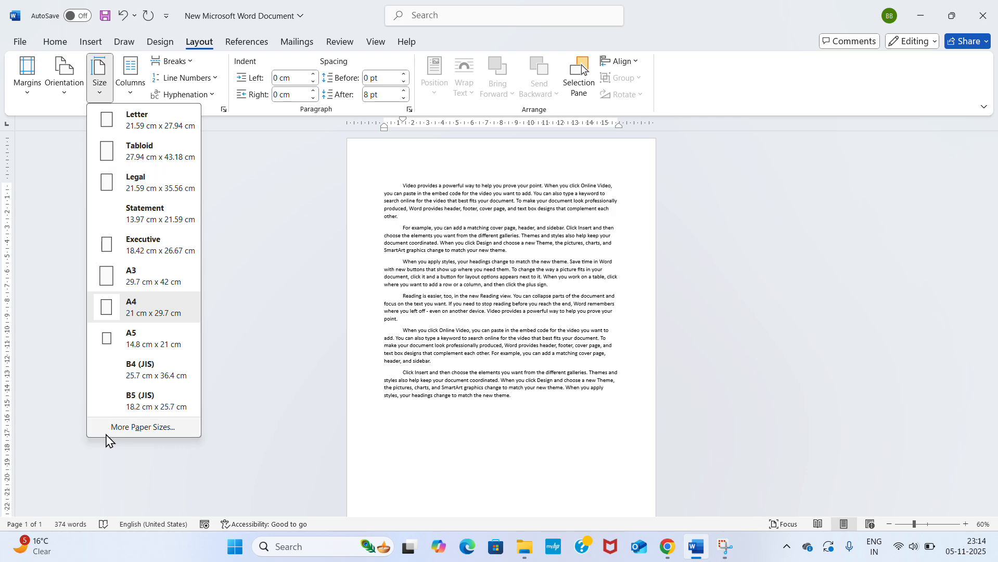
{"action": "left_click", "coordinate": [122, 429]}
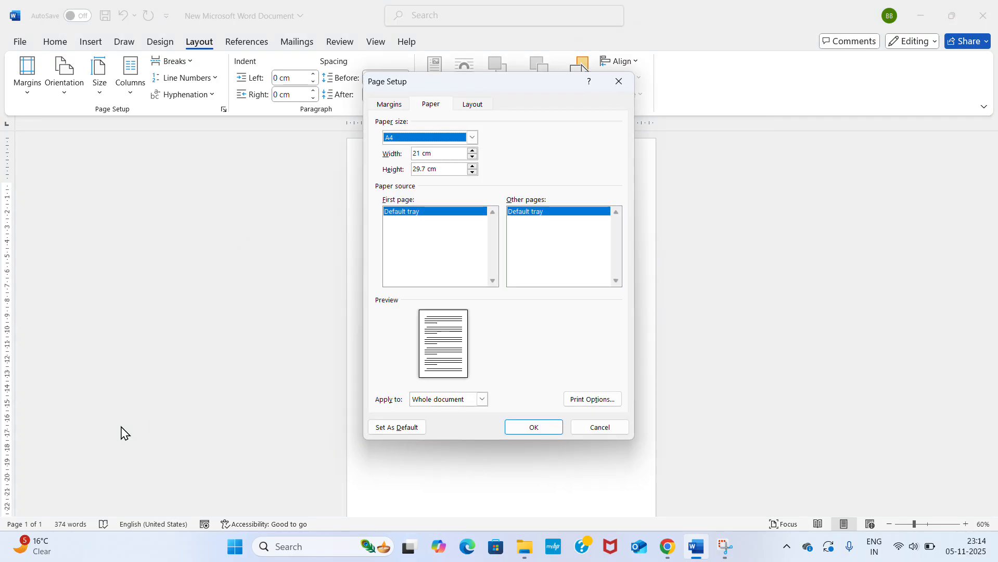
{"action": "left_click", "coordinate": [472, 153]}
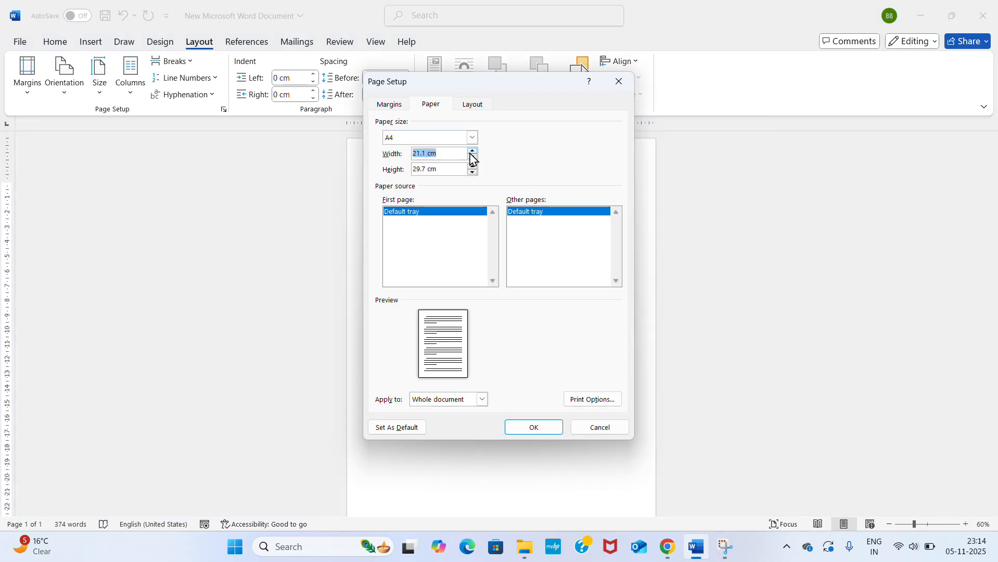
{"action": "left_click", "coordinate": [535, 427]}
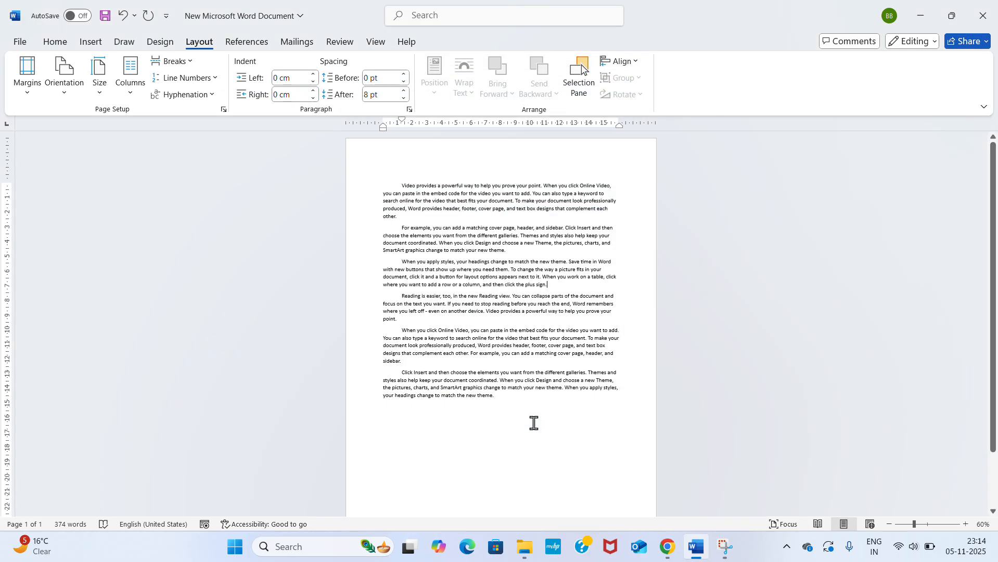
Restore the standard A4 paper size of 21 cm x 29.7 cm.
{"action": "scroll", "coordinate": [515, 350], "scroll_direction": "down", "scroll_amount": 3}
{"action": "scroll", "coordinate": [515, 350], "scroll_direction": "up", "scroll_amount": 3}
{"action": "left_click", "coordinate": [100, 96]}
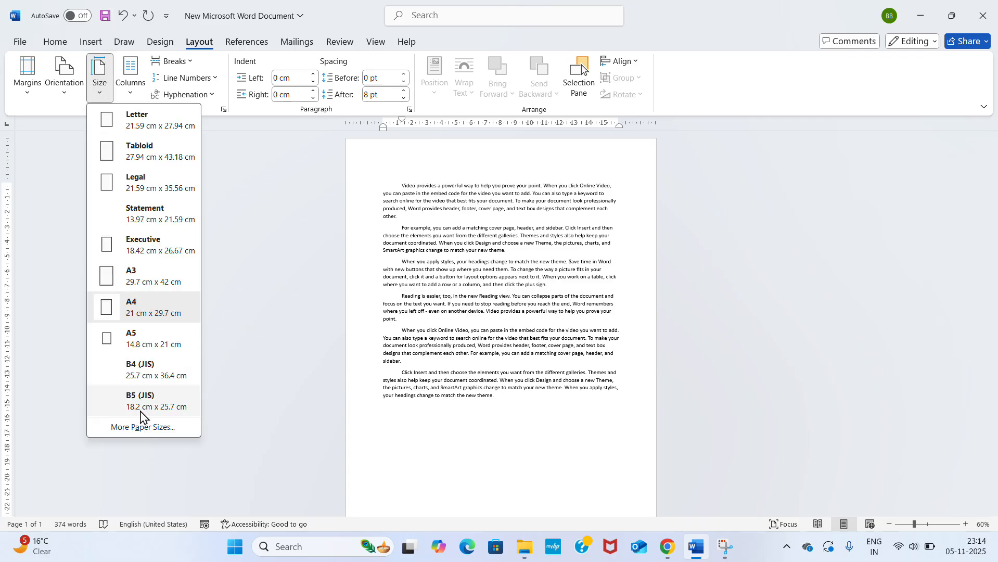
{"action": "left_click", "coordinate": [136, 307]}
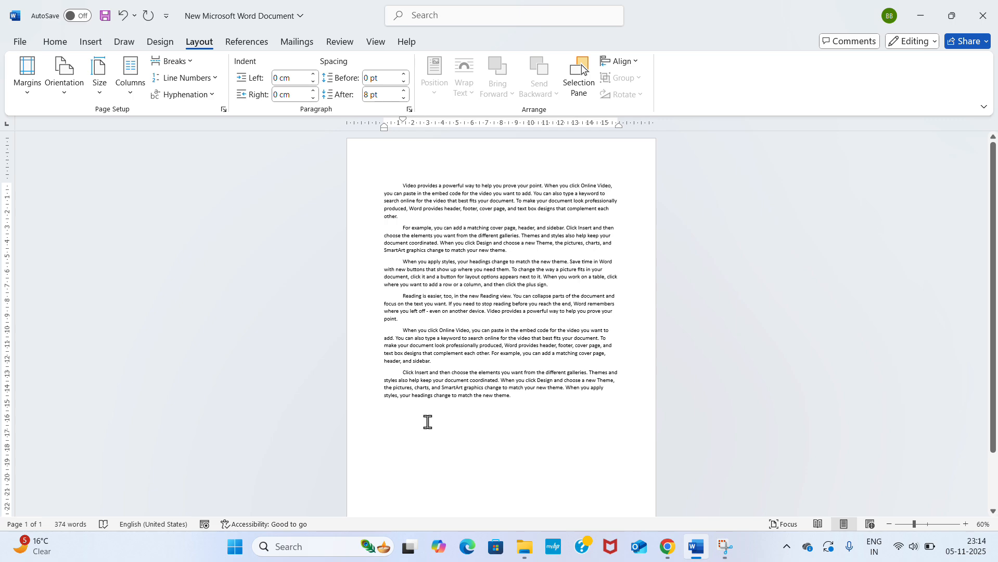
Push the text from "Reading is easier" onward to the start of a second page.
{"action": "scroll", "coordinate": [428, 422], "scroll_direction": "down", "scroll_amount": 2}
{"action": "scroll", "coordinate": [428, 422], "scroll_direction": "down", "scroll_amount": 1}
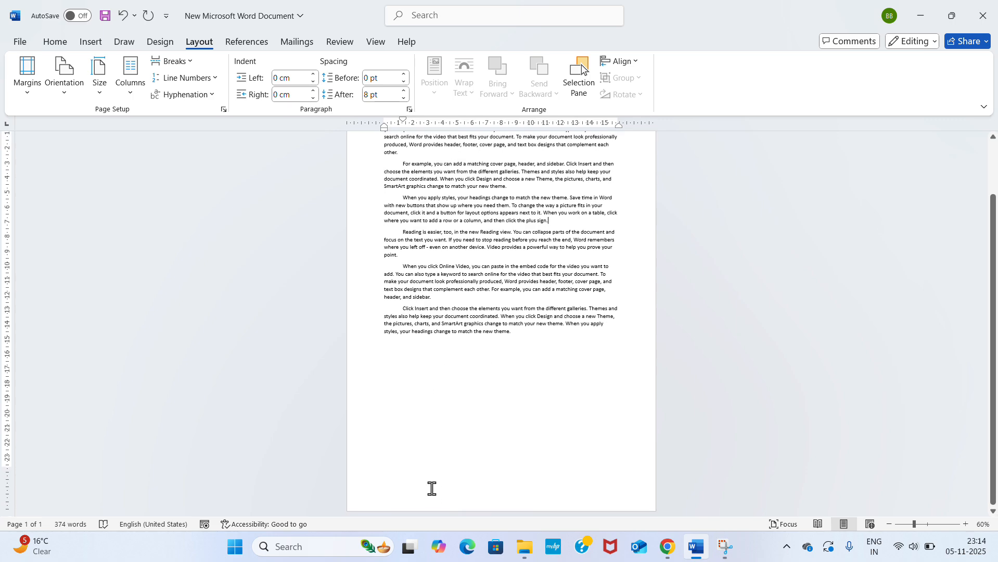
{"action": "key", "text": "Return"}
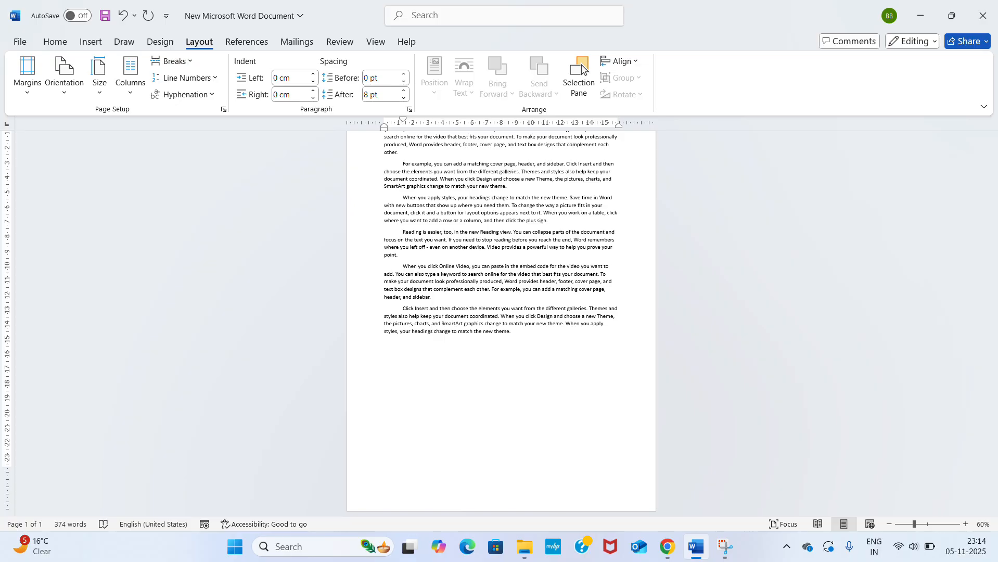
{"action": "left_click", "coordinate": [424, 21]}
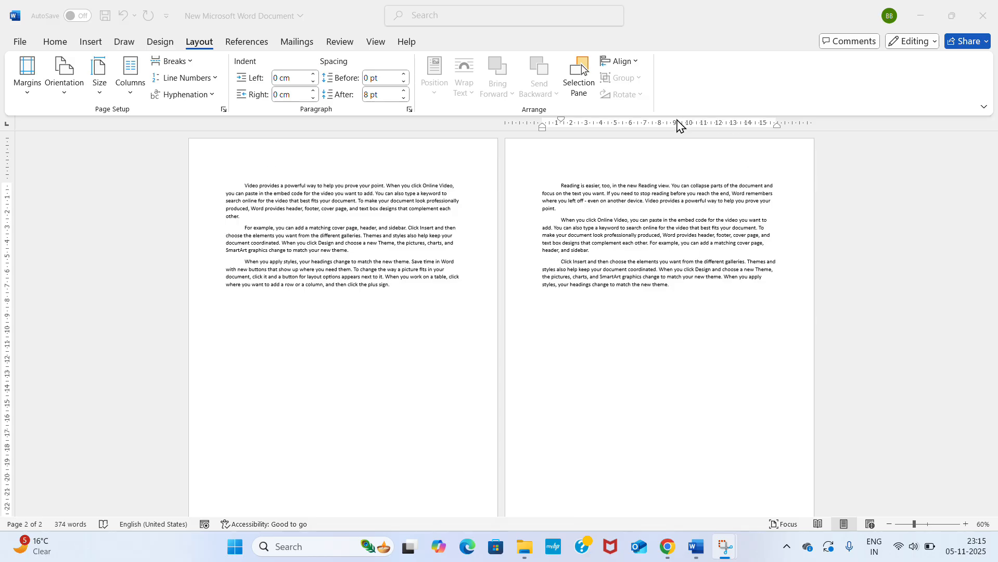
Apply the A4 paper size from the start of "Reading is easier" with the This point forward option.
{"action": "left_click", "coordinate": [622, 163]}
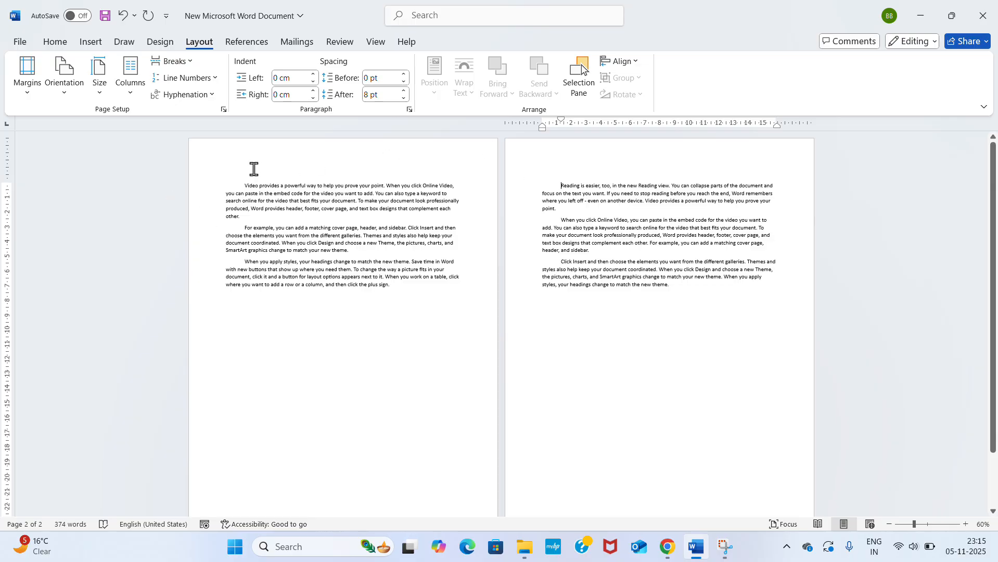
{"action": "left_click", "coordinate": [96, 99]}
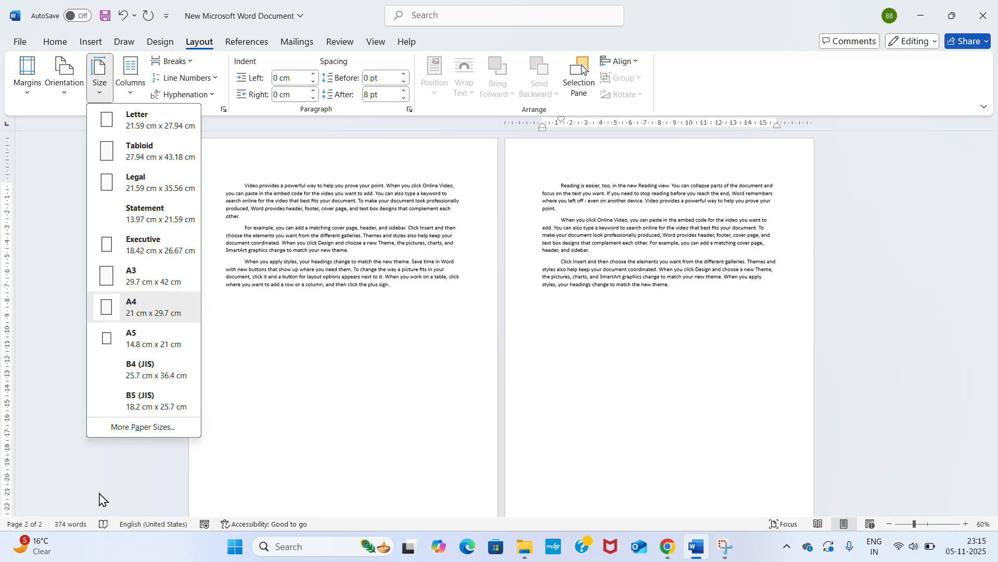
{"action": "left_click", "coordinate": [177, 426]}
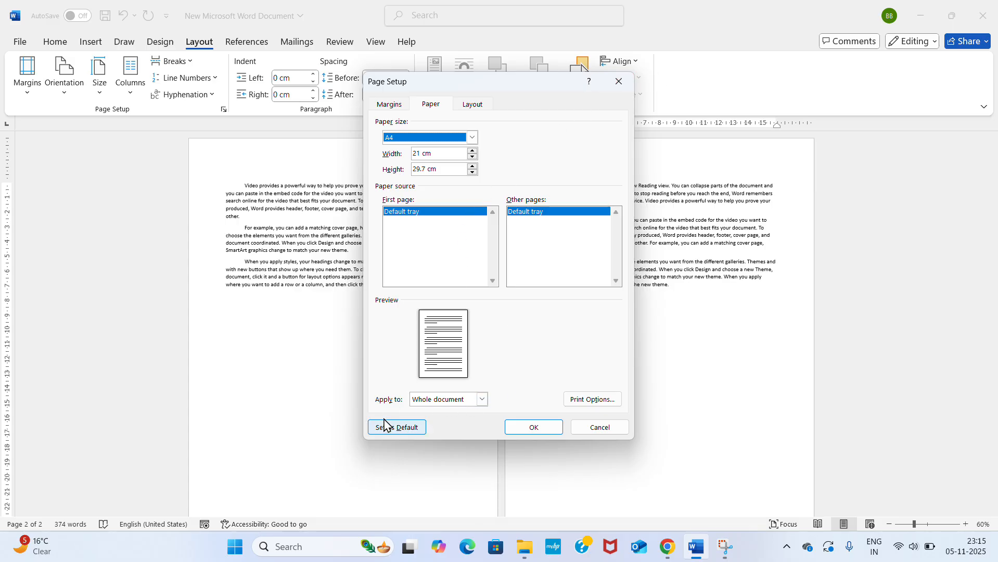
{"action": "left_click", "coordinate": [482, 399]}
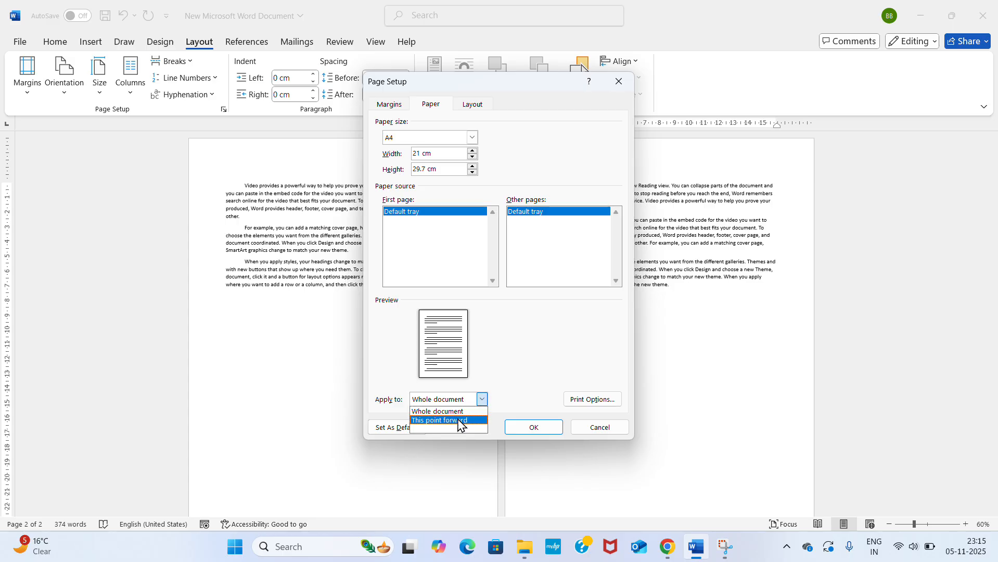
{"action": "left_click", "coordinate": [460, 420]}
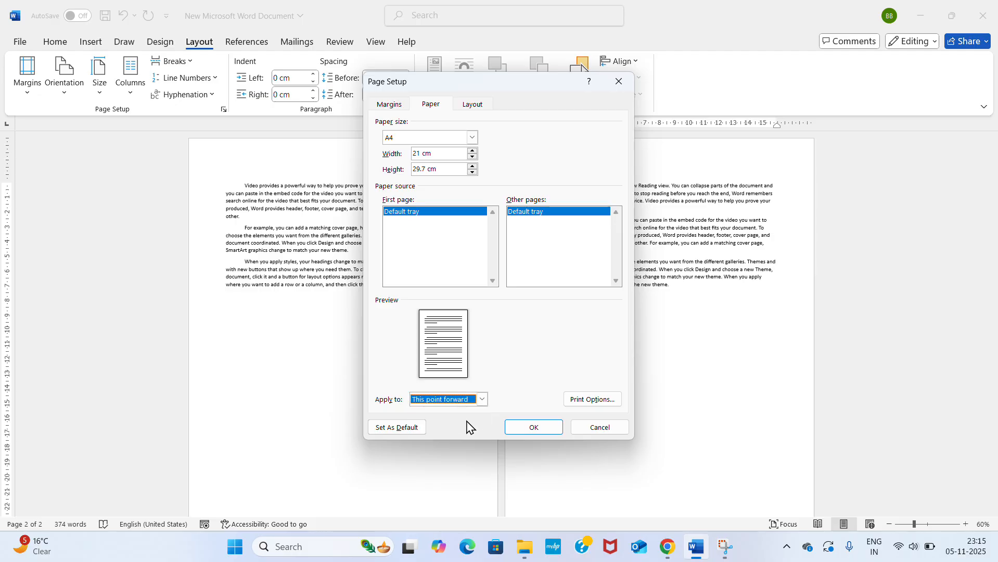
{"action": "left_click", "coordinate": [526, 427]}
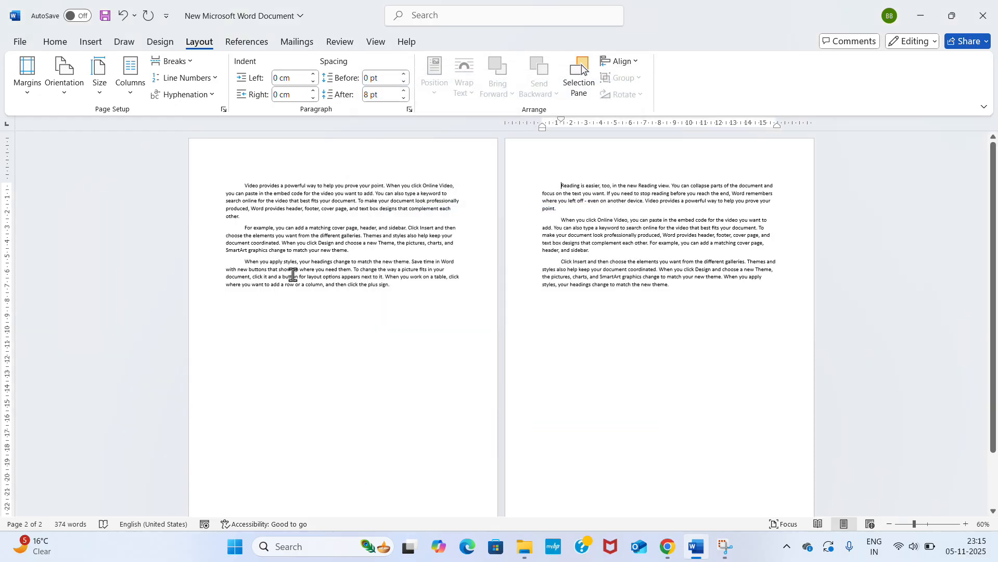
Change the second page's paper size to A5 and return it to A4.
{"action": "left_click", "coordinate": [100, 83]}
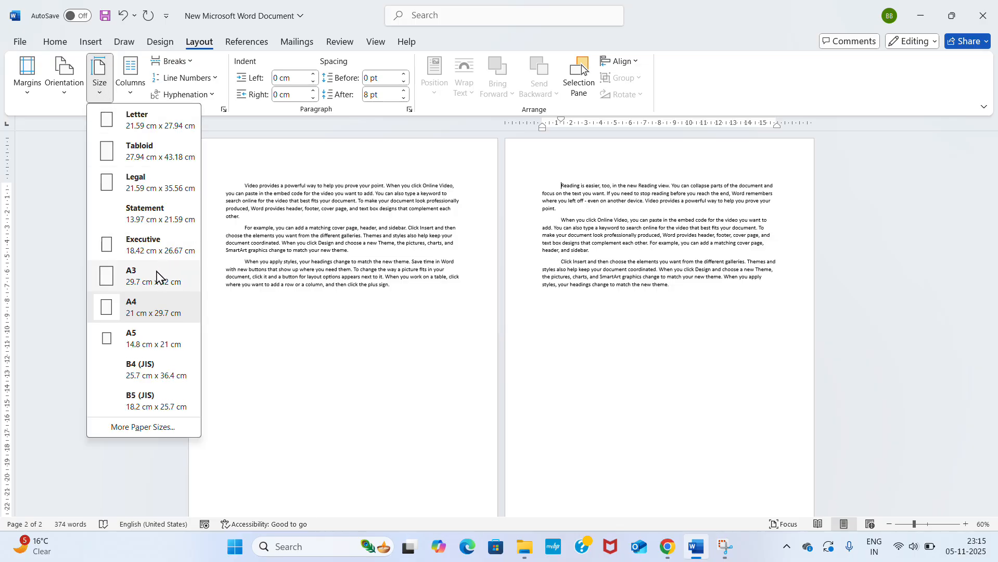
{"action": "left_click", "coordinate": [149, 342]}
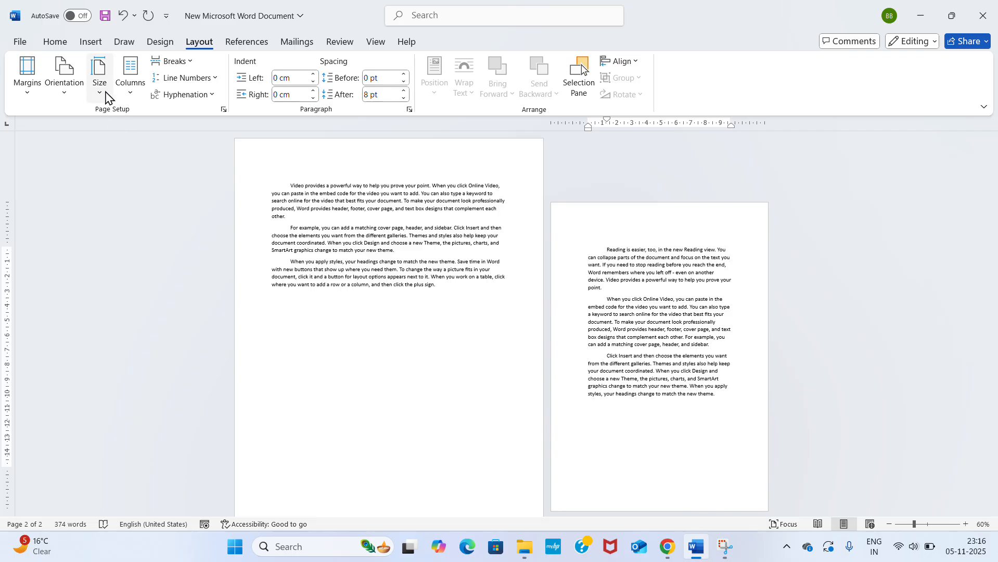
{"action": "left_click", "coordinate": [100, 76]}
{"action": "left_click", "coordinate": [130, 339]}
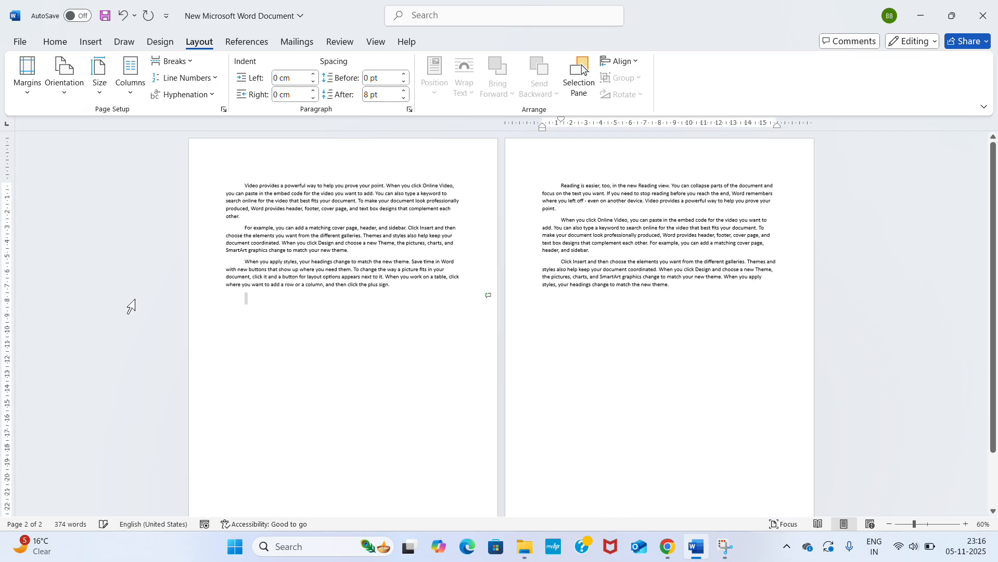
{"action": "left_click", "coordinate": [135, 300]}
{"action": "left_click", "coordinate": [574, 330]}
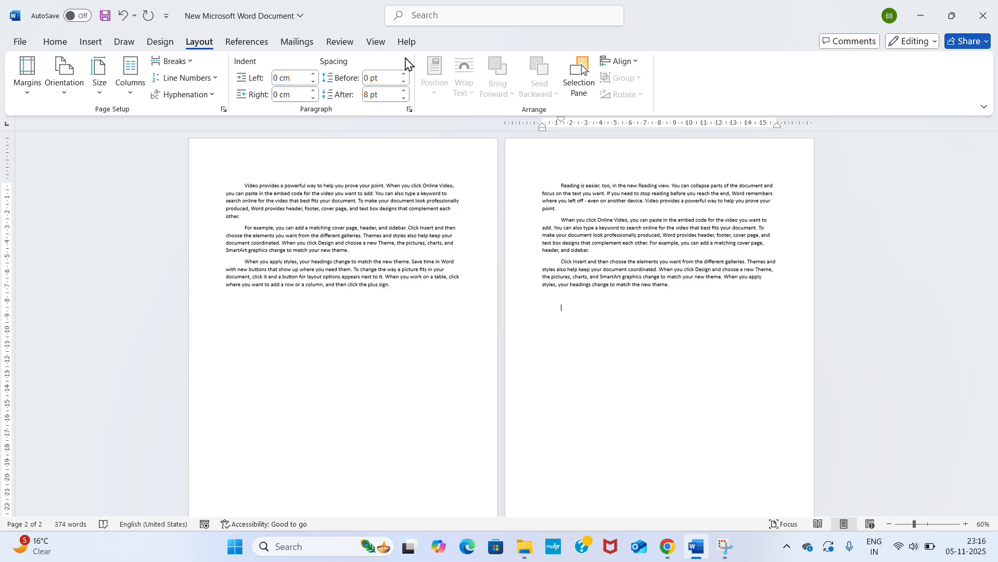
{"action": "left_click", "coordinate": [427, 20]}
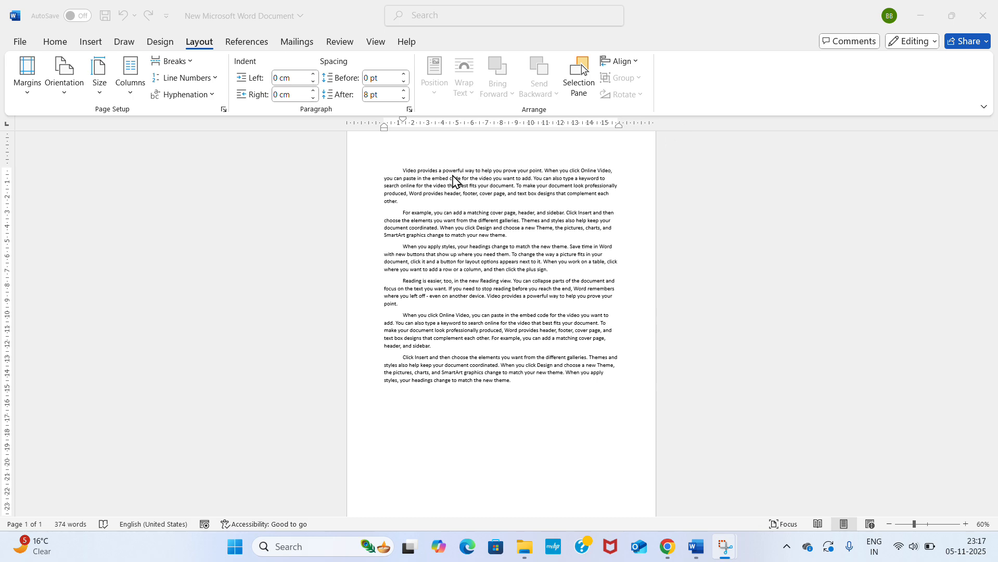
Select the entire sample text and lay it out in two columns, then in three columns.
{"action": "left_click", "coordinate": [395, 167], "text": "ctrl"}
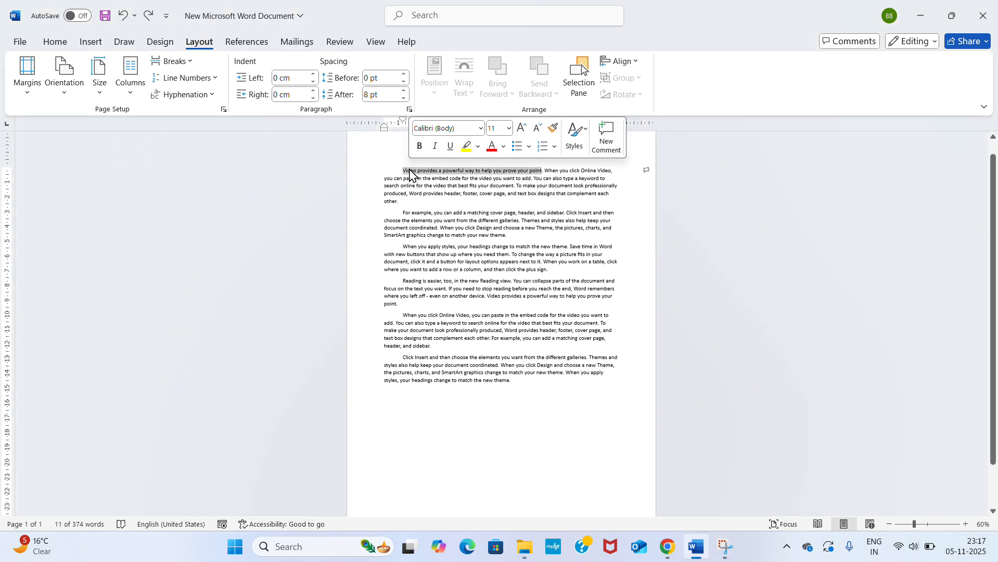
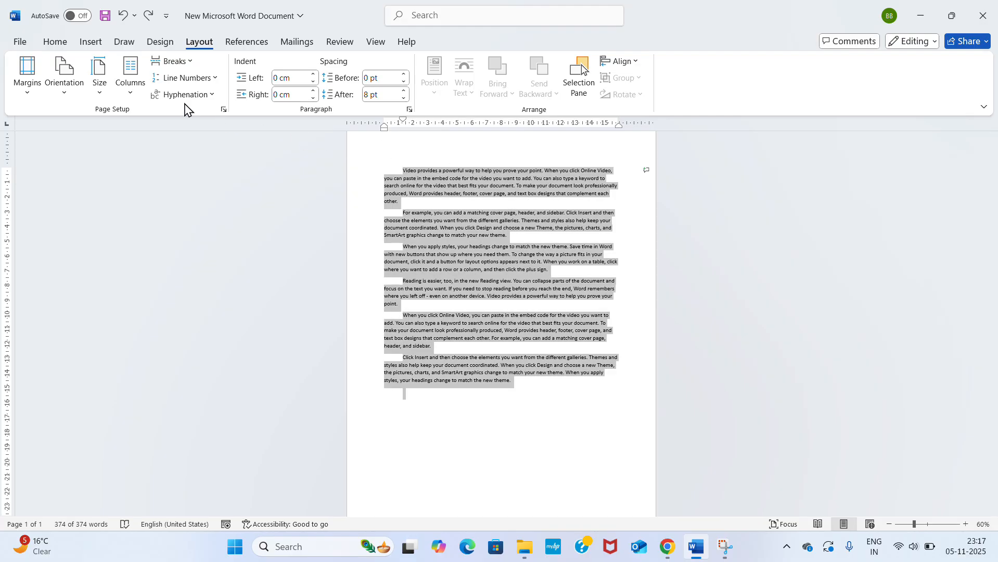
{"action": "left_click", "coordinate": [128, 99]}
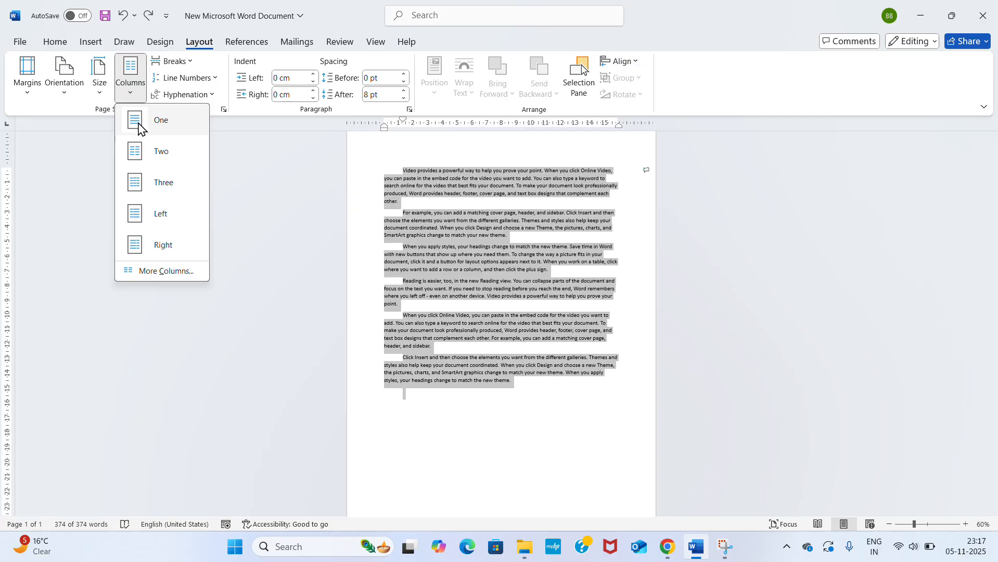
{"action": "left_click", "coordinate": [166, 151]}
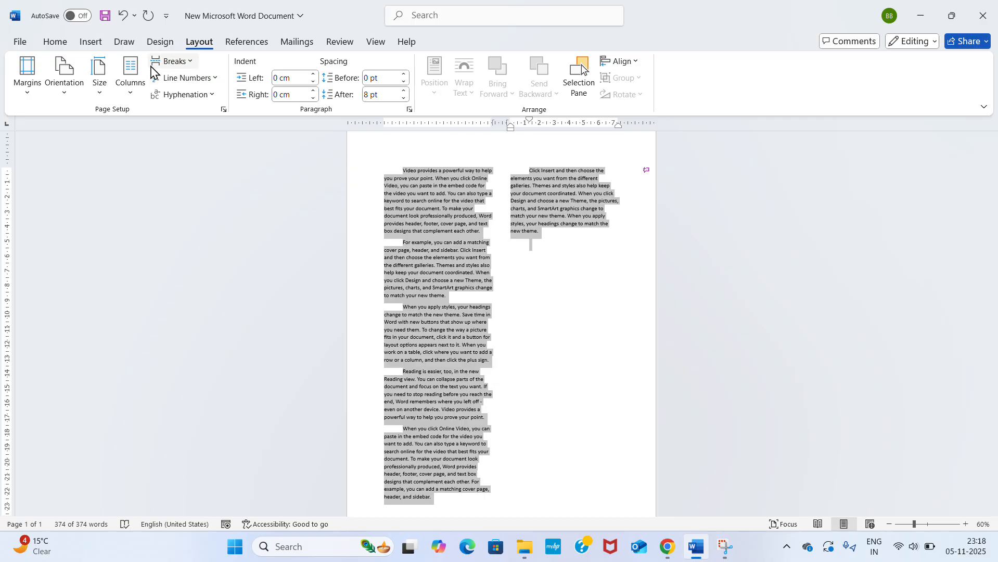
{"action": "left_click", "coordinate": [130, 92]}
{"action": "left_click", "coordinate": [162, 183]}
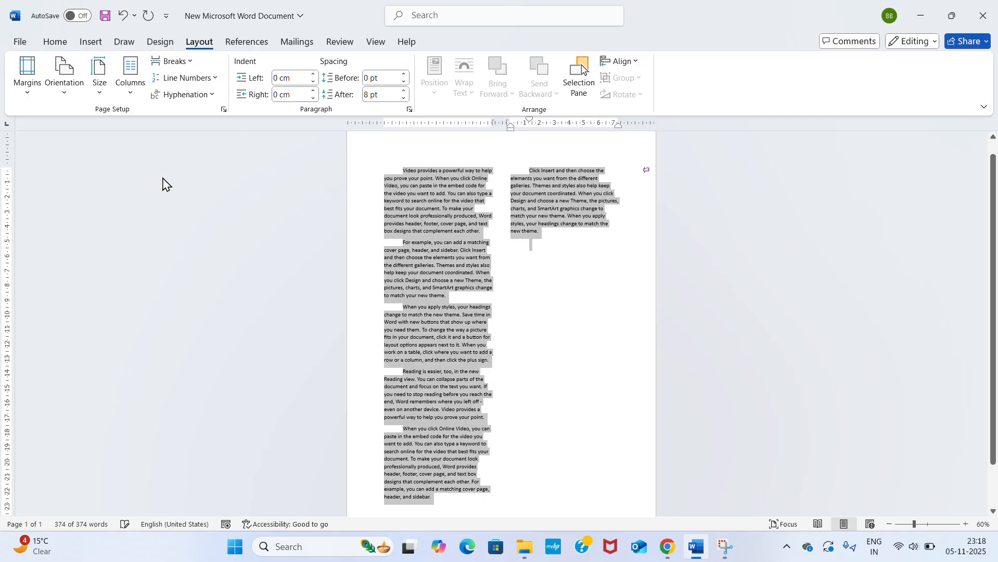
Set the selected text to five equal-width columns, then return it to two columns.
{"action": "left_click", "coordinate": [130, 93]}
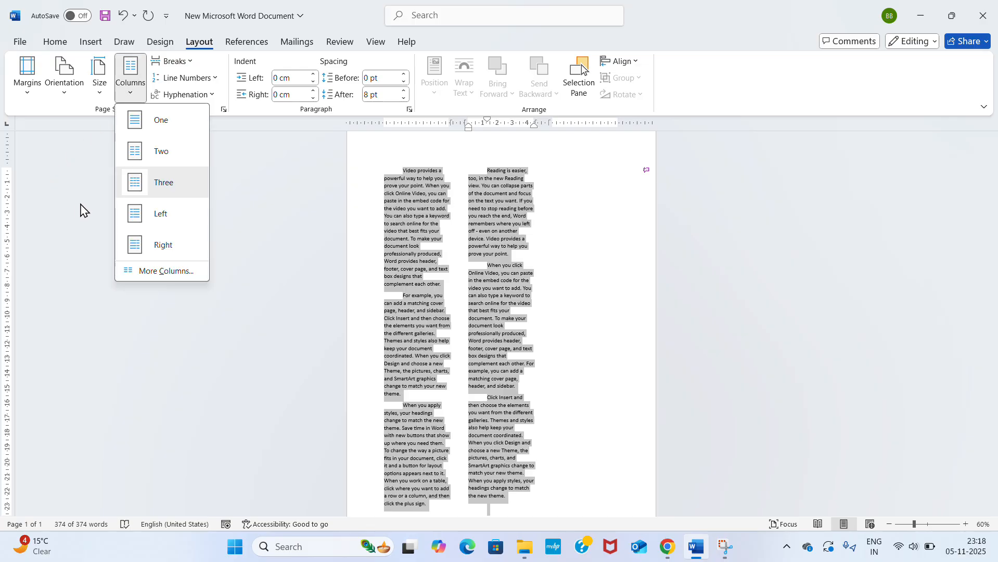
{"action": "left_click", "coordinate": [134, 272]}
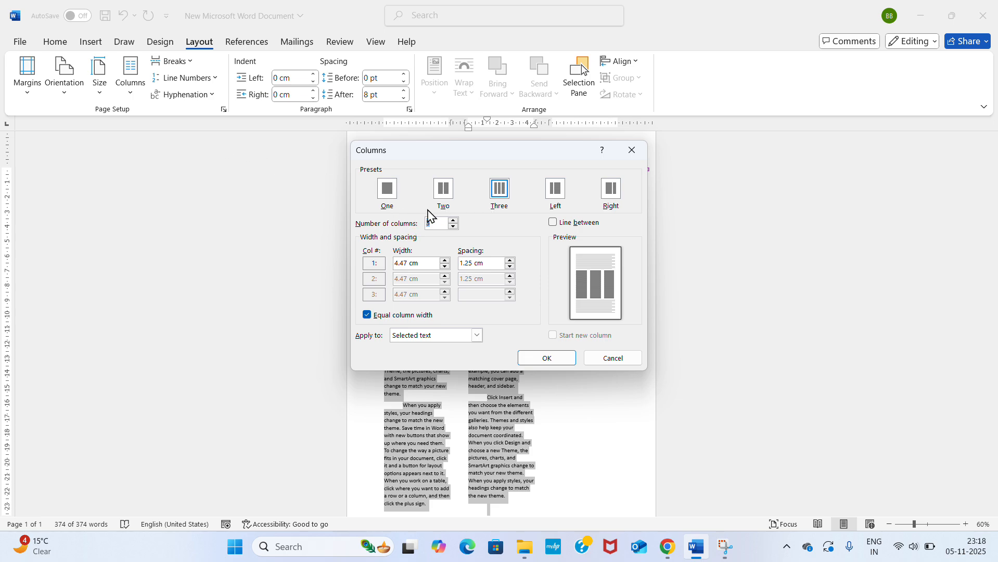
{"action": "left_click", "coordinate": [454, 220]}
{"action": "left_click", "coordinate": [454, 221]}
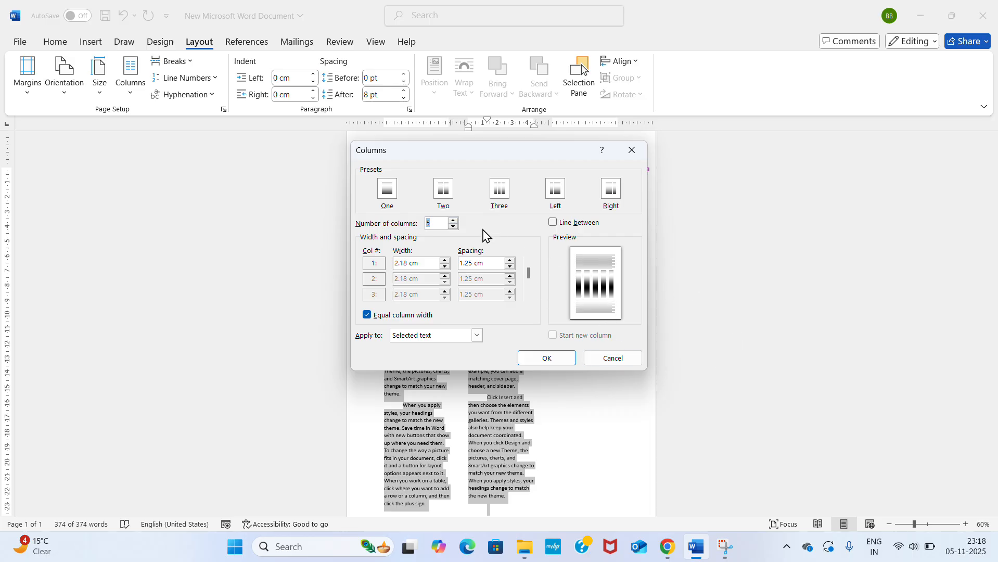
{"action": "left_click", "coordinate": [548, 358]}
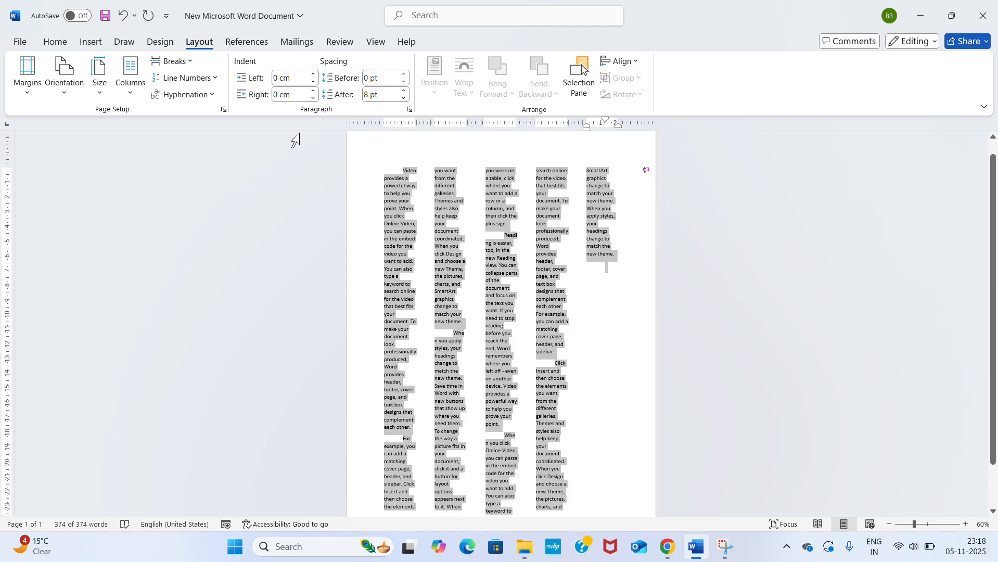
{"action": "left_click", "coordinate": [134, 100]}
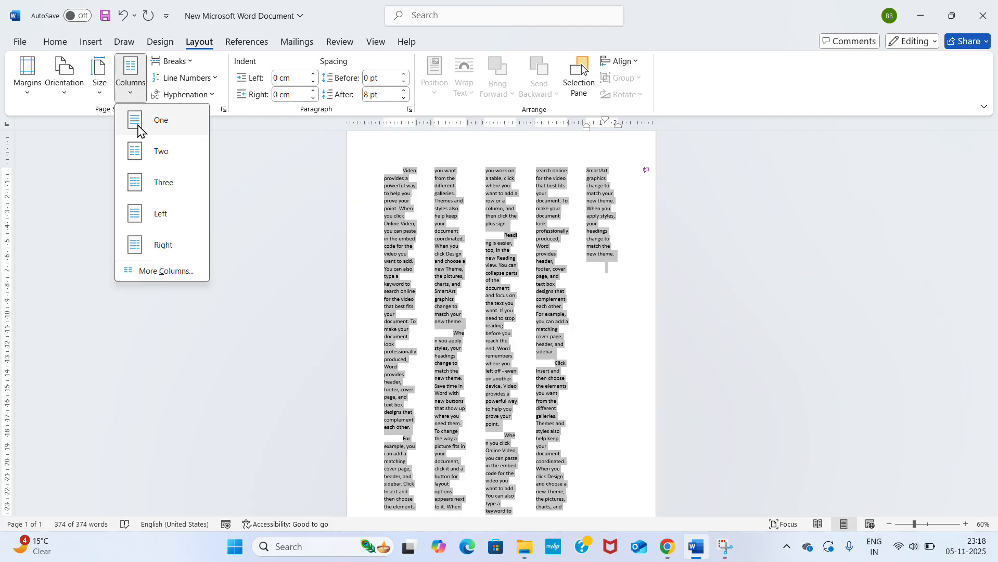
{"action": "left_click", "coordinate": [140, 152]}
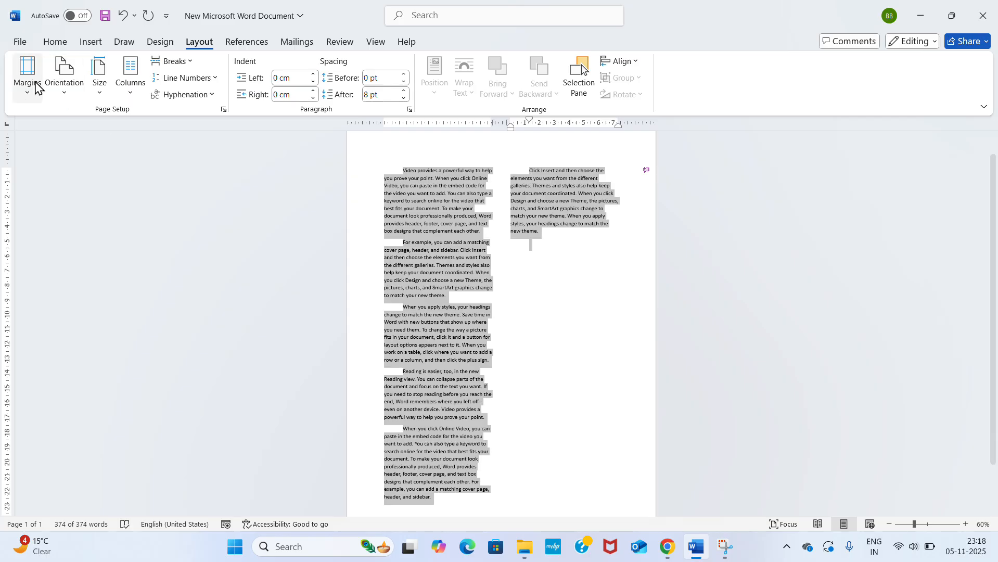
Try center and right alignment on the selected two-column text and return it to left alignment.
{"action": "left_click", "coordinate": [55, 42]}
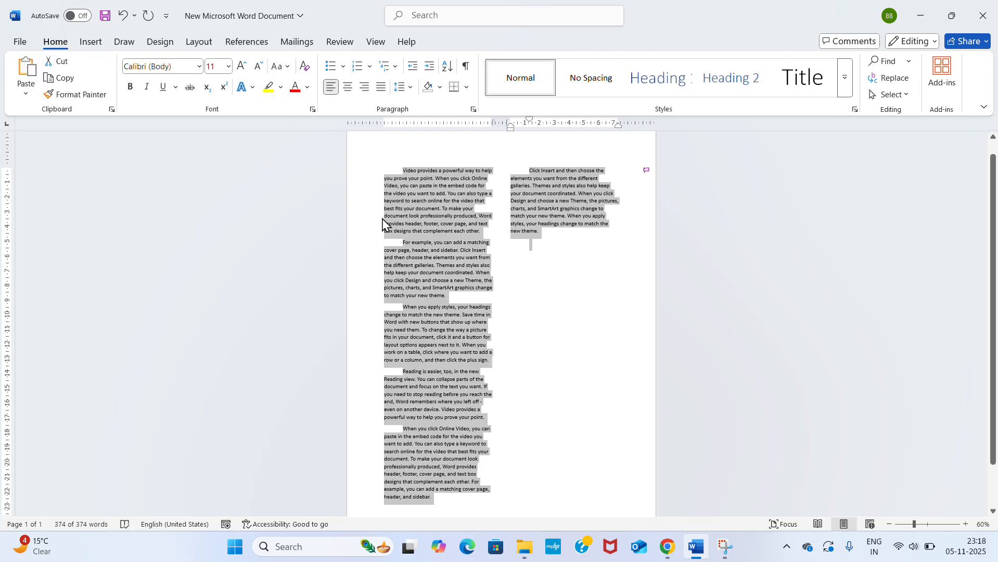
{"action": "left_click", "coordinate": [344, 89]}
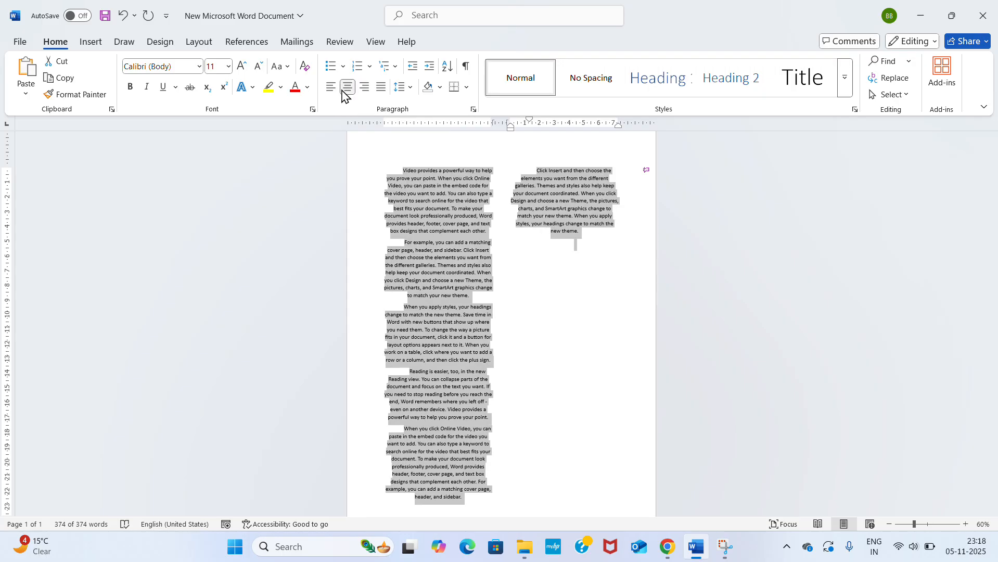
{"action": "left_click", "coordinate": [330, 89]}
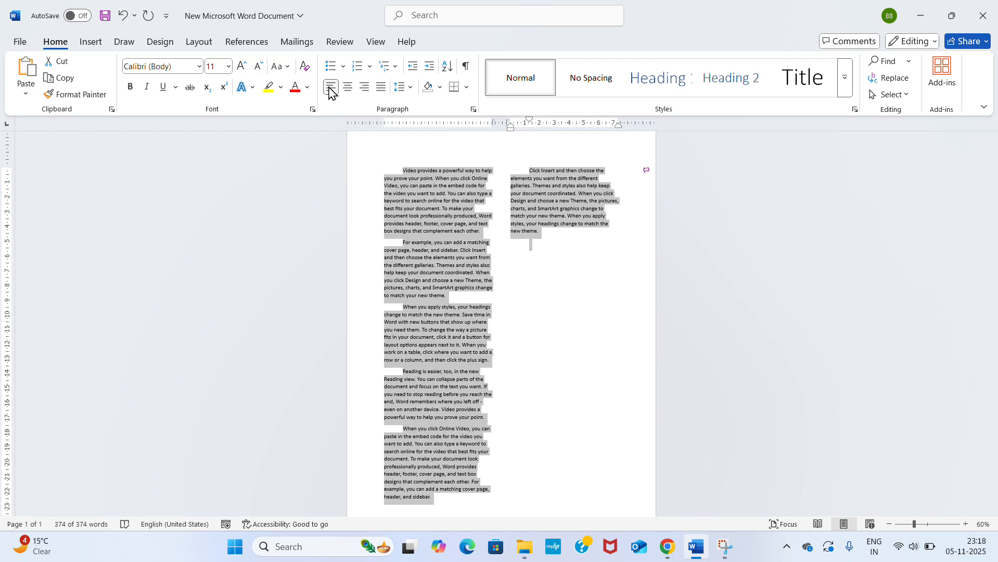
{"action": "left_click", "coordinate": [364, 88]}
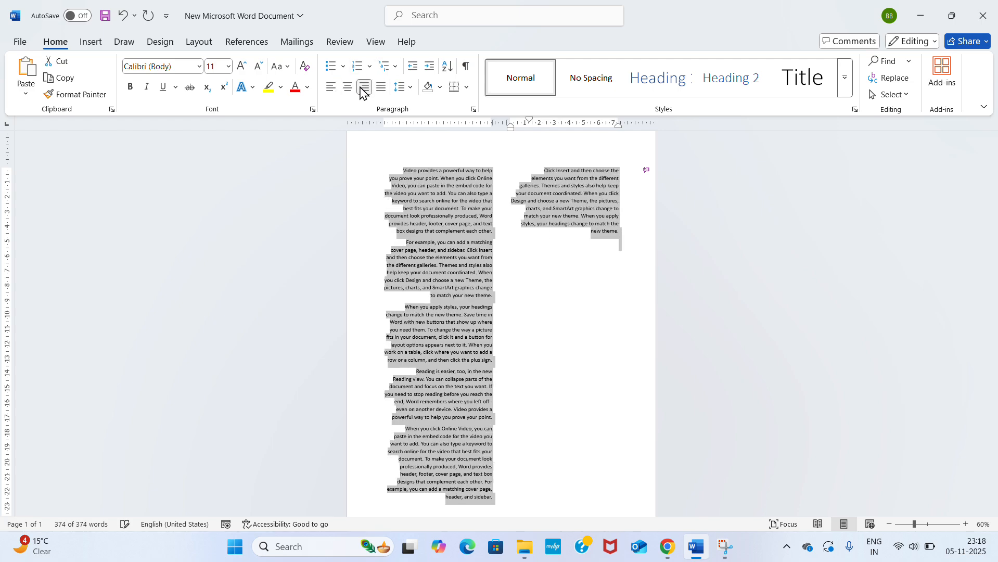
{"action": "left_click", "coordinate": [331, 88]}
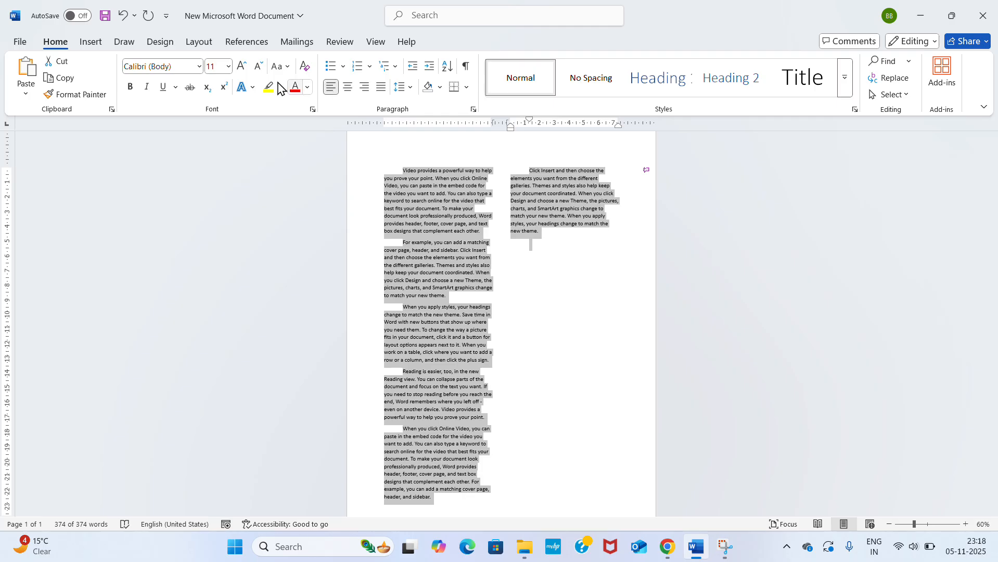
Apply the Two columns preset with equal column width to the selected text through the detailed column settings.
{"action": "left_click", "coordinate": [195, 46]}
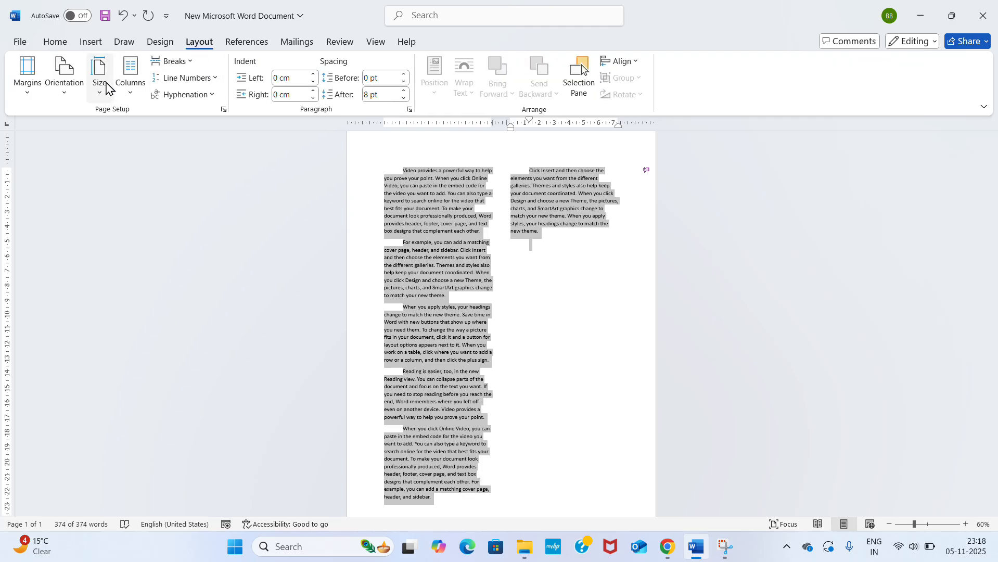
{"action": "left_click", "coordinate": [130, 99]}
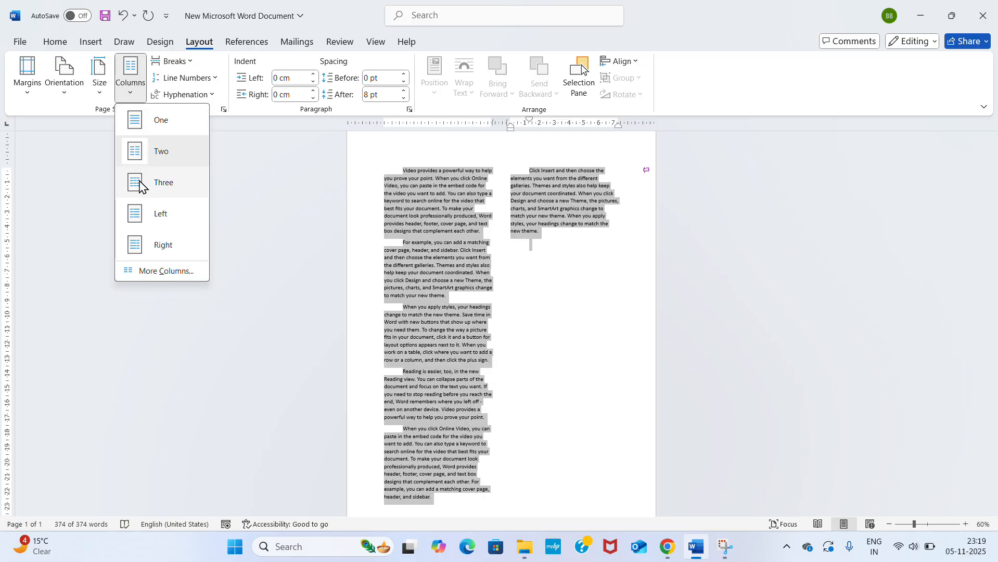
{"action": "left_click", "coordinate": [157, 271]}
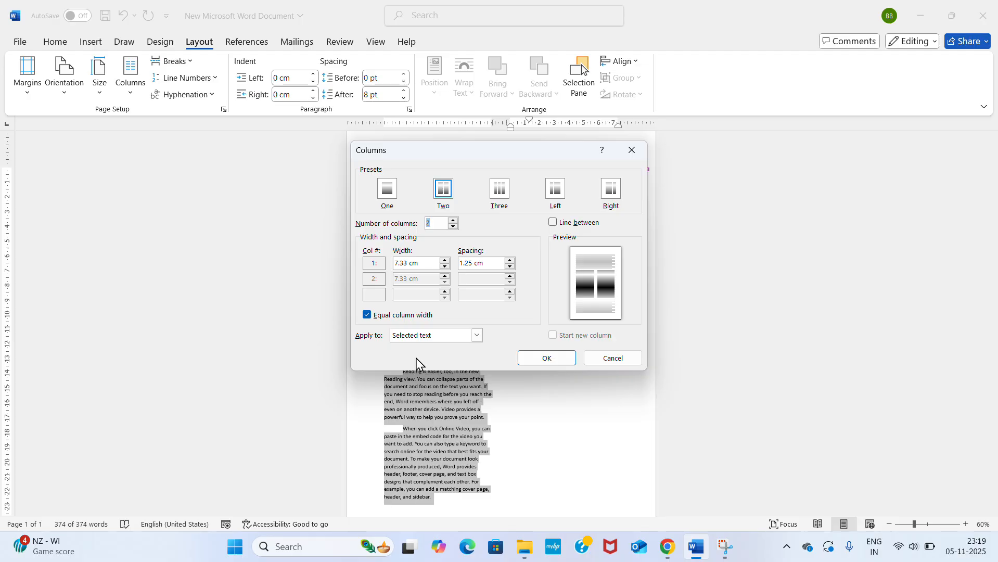
{"action": "left_click", "coordinate": [478, 336]}
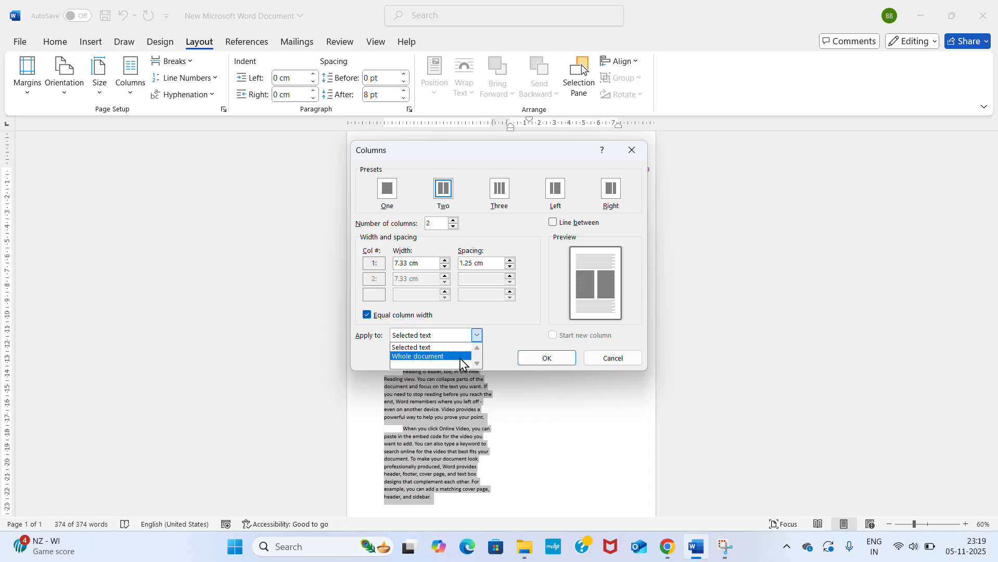
{"action": "left_click", "coordinate": [419, 347]}
{"action": "left_click", "coordinate": [545, 359]}
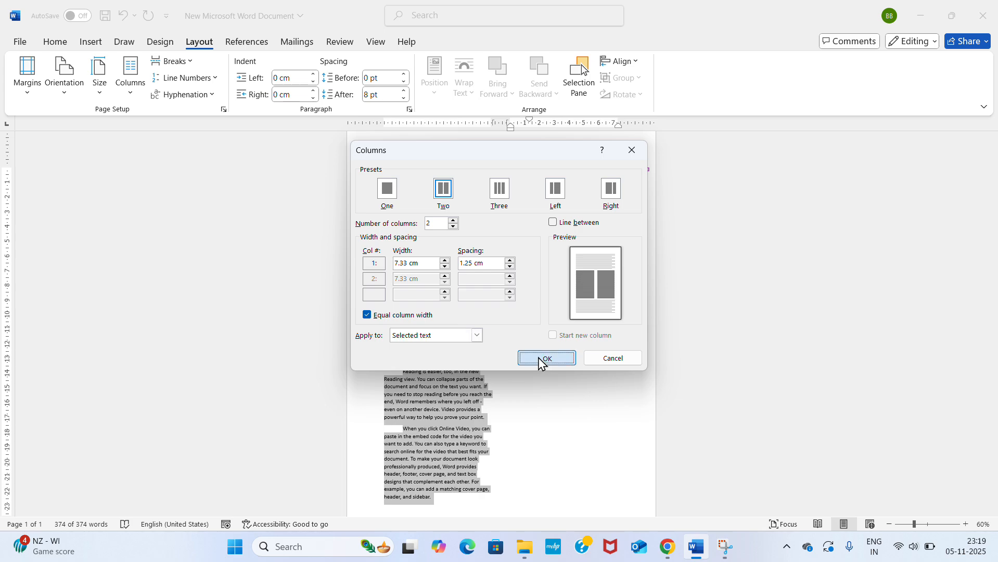
{"action": "left_click", "coordinate": [538, 364]}
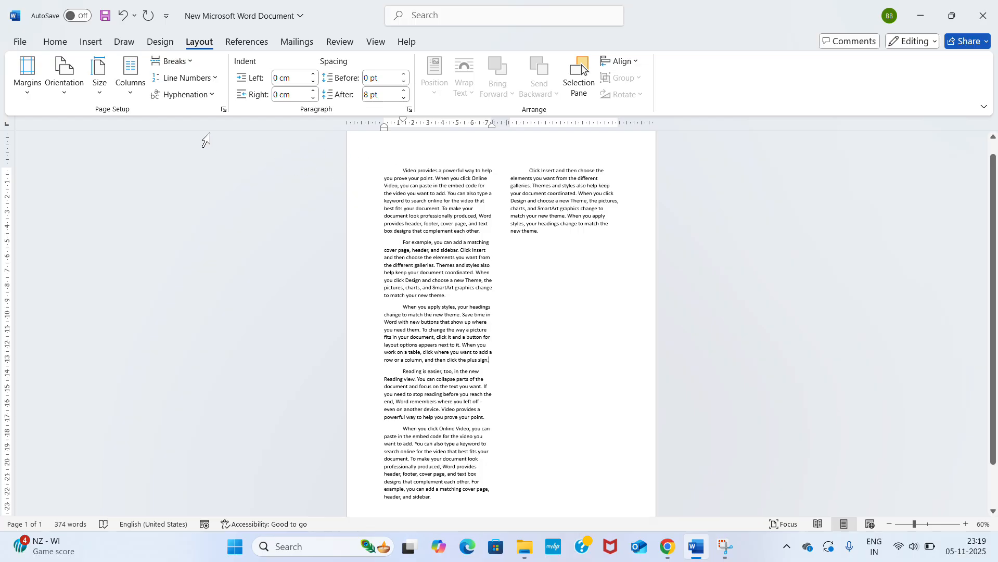
Insert a page break at the end of the paragraph beginning "Reading is easier".
{"action": "left_click", "coordinate": [188, 67]}
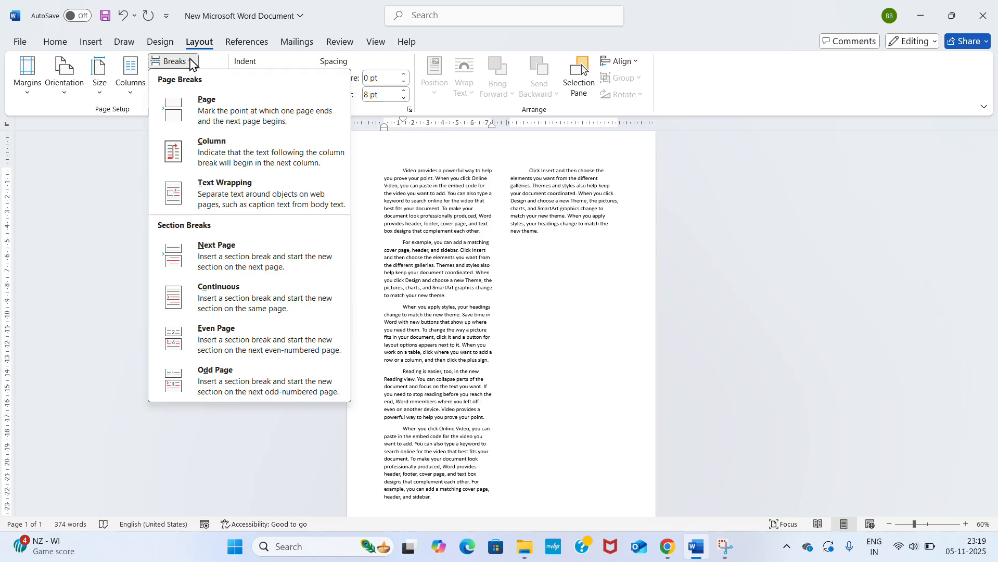
{"action": "left_click", "coordinate": [509, 292]}
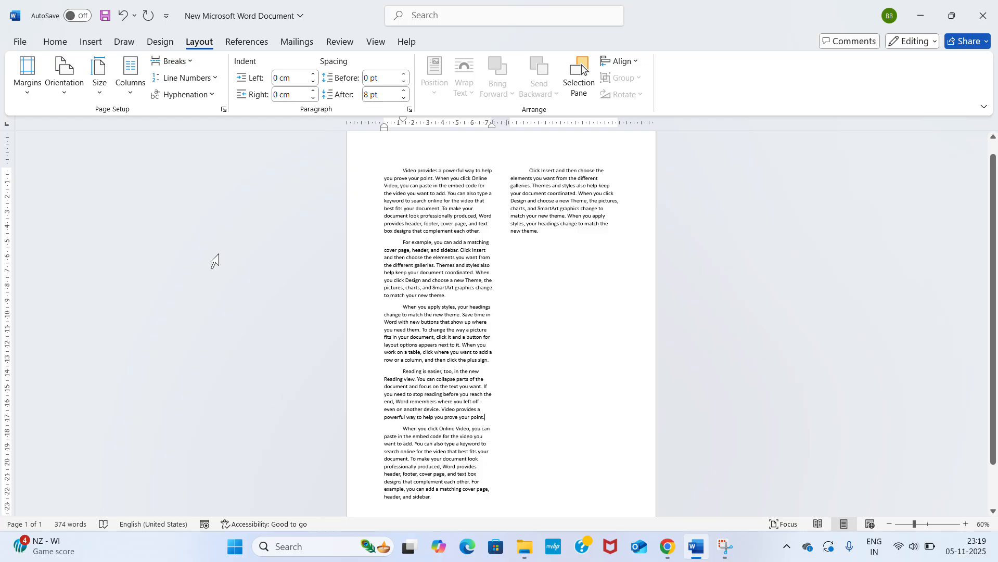
{"action": "left_click", "coordinate": [174, 62]}
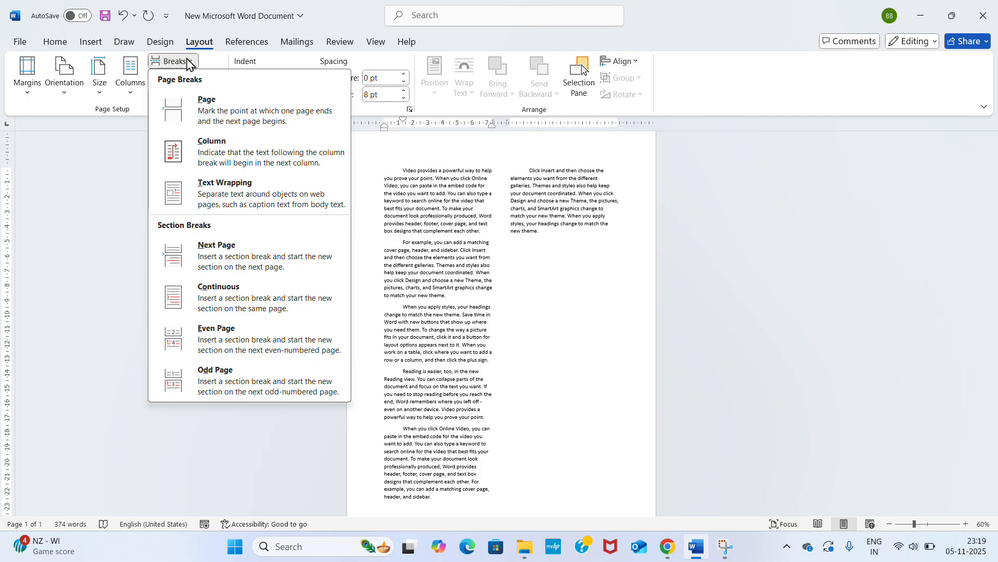
{"action": "left_click", "coordinate": [208, 110]}
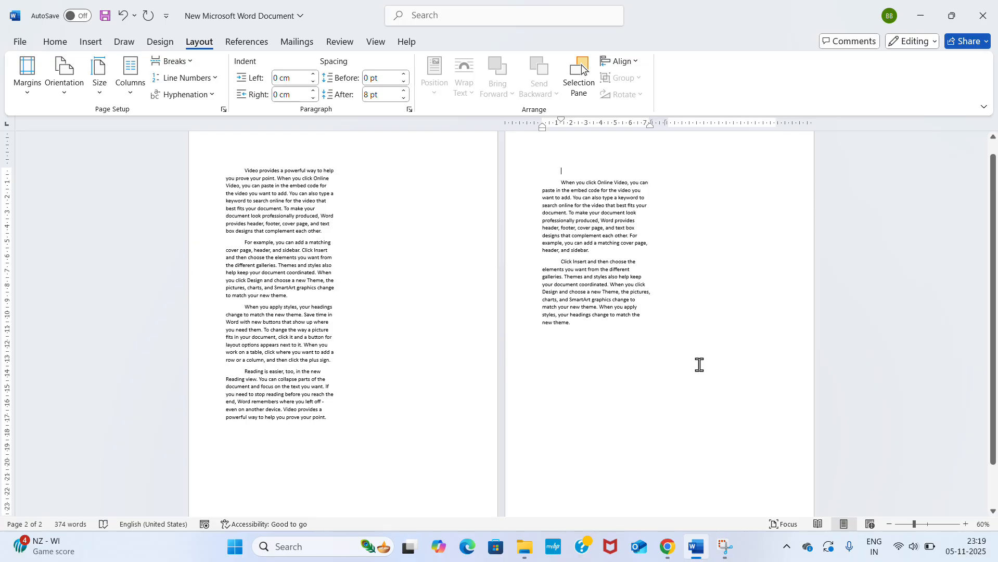
Add several blank lines on the first page below the paragraph ending "help you prove your point".
{"action": "scroll", "coordinate": [394, 364], "scroll_direction": "down", "scroll_amount": 2}
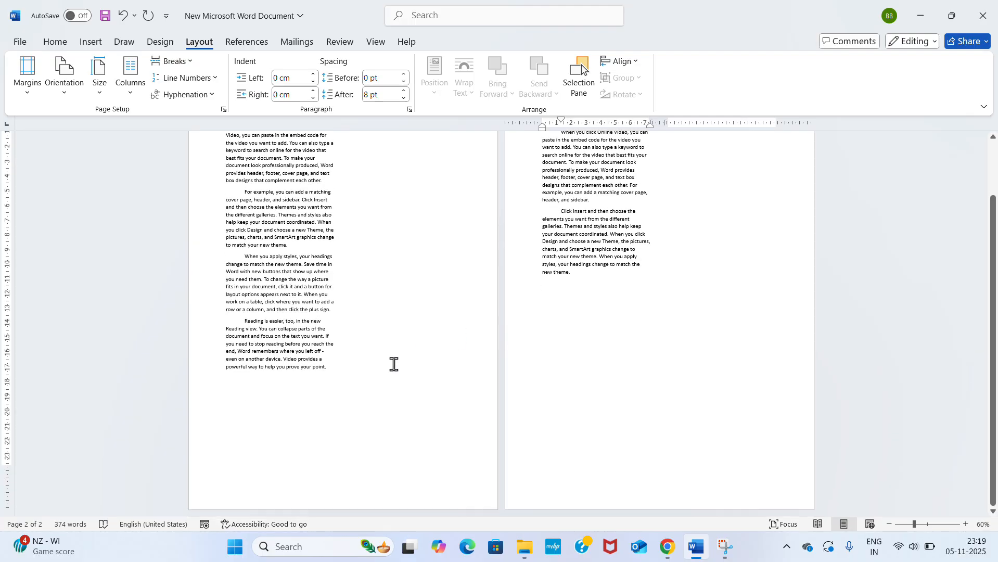
{"action": "left_click", "coordinate": [271, 423]}
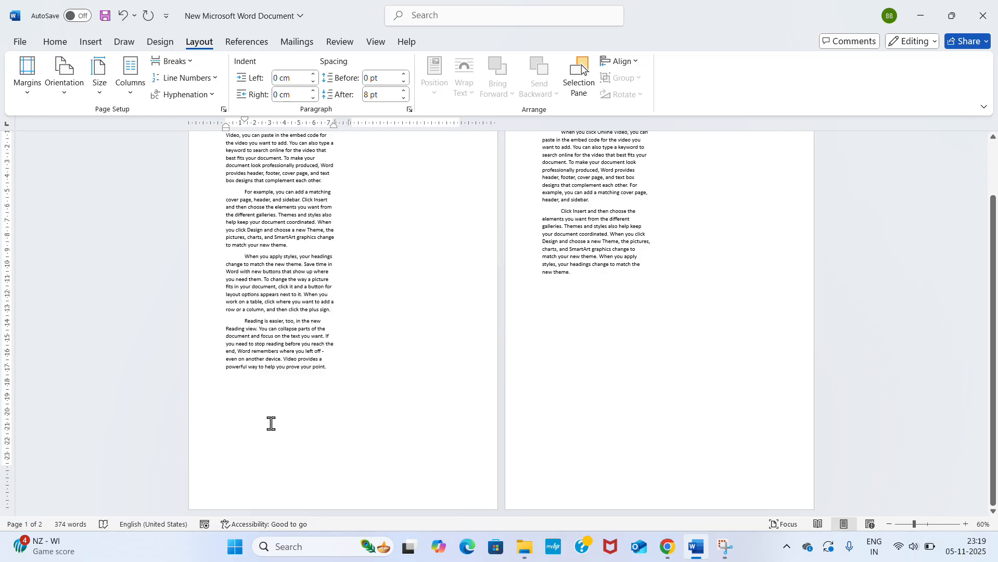
{"action": "double_click", "coordinate": [271, 423]}
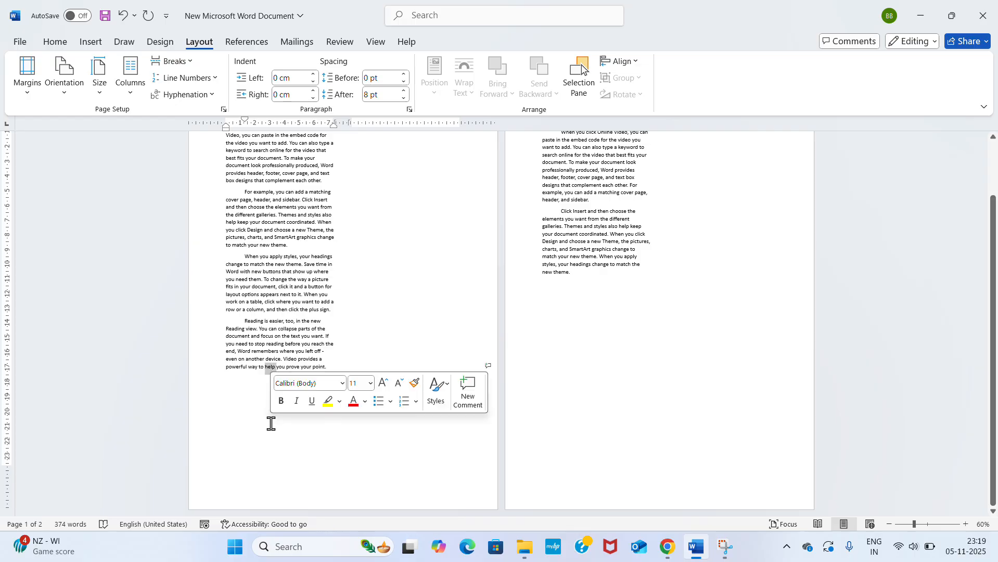
{"action": "left_click", "coordinate": [359, 362]}
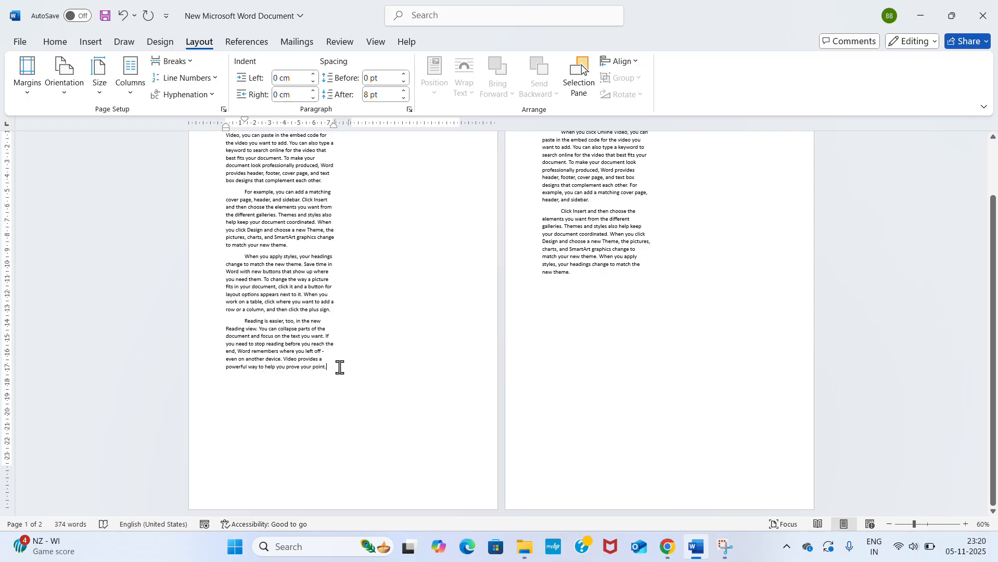
{"action": "key", "text": "Return"}
{"action": "key", "text": "Return"}
{"action": "key", "text": "Return"}
{"action": "key", "text": "Return"}
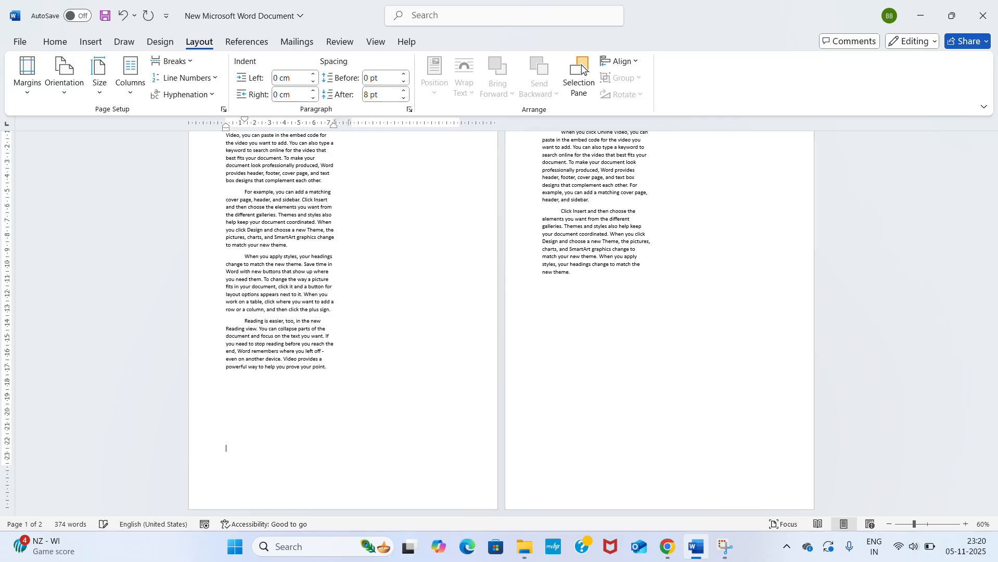
Number the lines of the entire document continuously and switch the numbering to restart on each page.
{"action": "scroll", "coordinate": [501, 322], "scroll_direction": "up", "scroll_amount": 3}
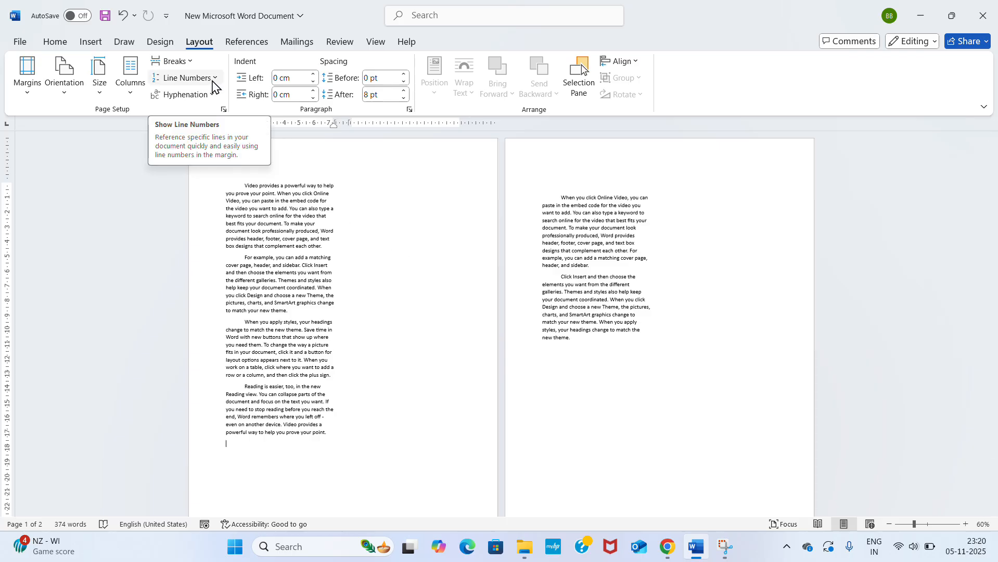
{"action": "left_click_drag", "start_coordinate": [412, 250], "coordinate": [230, 180]}
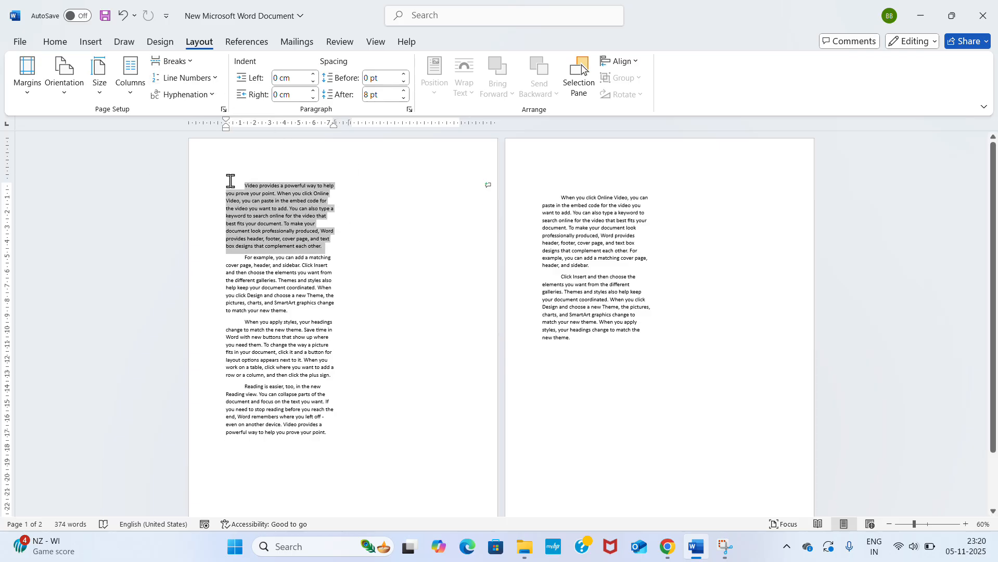
{"action": "left_click", "coordinate": [241, 186]}
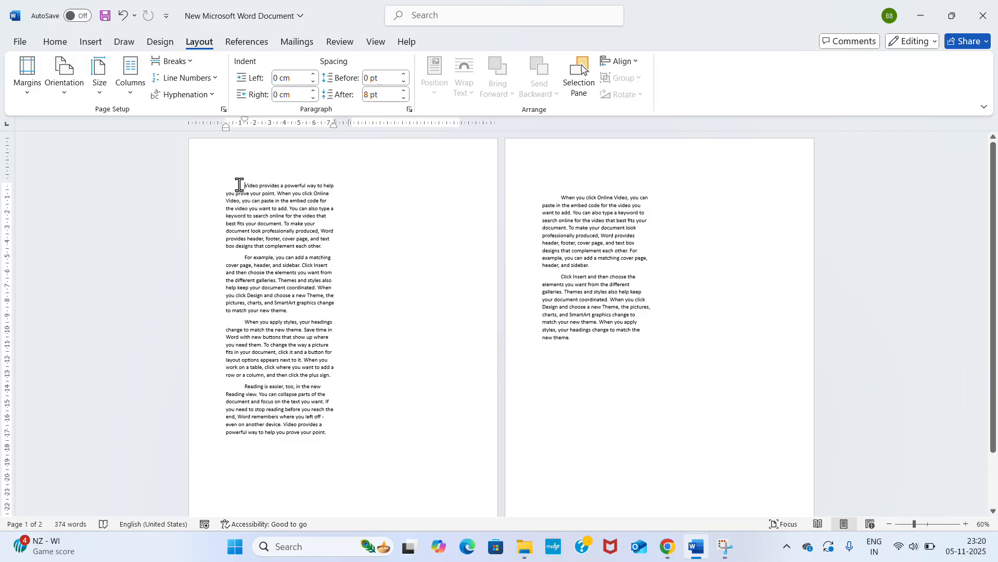
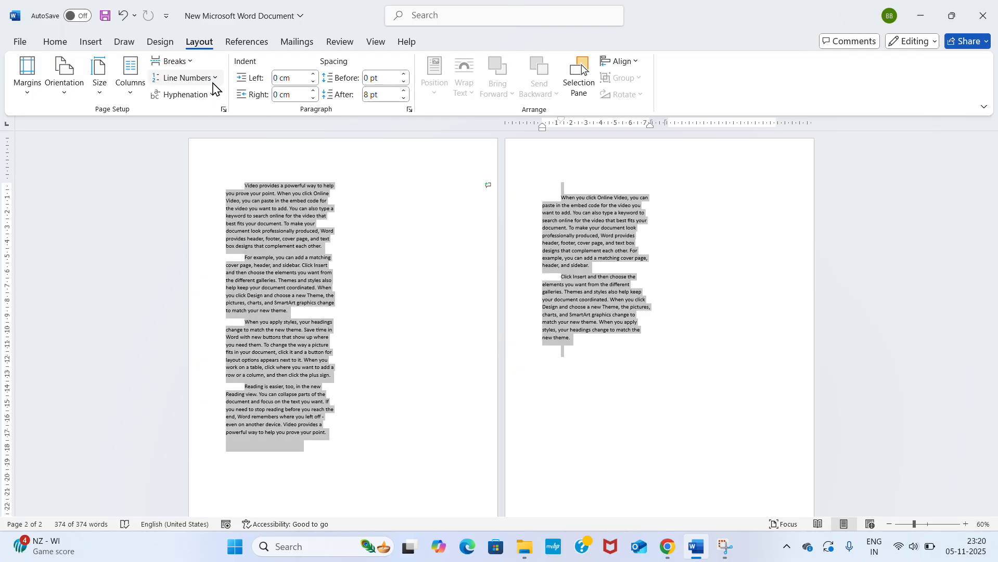
{"action": "left_click", "coordinate": [213, 83]}
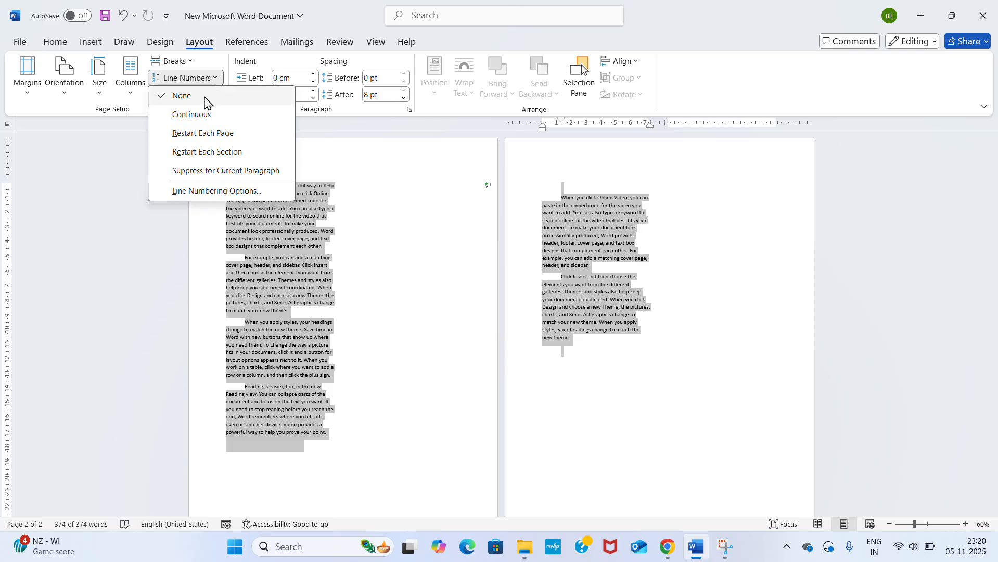
{"action": "left_click", "coordinate": [186, 121]}
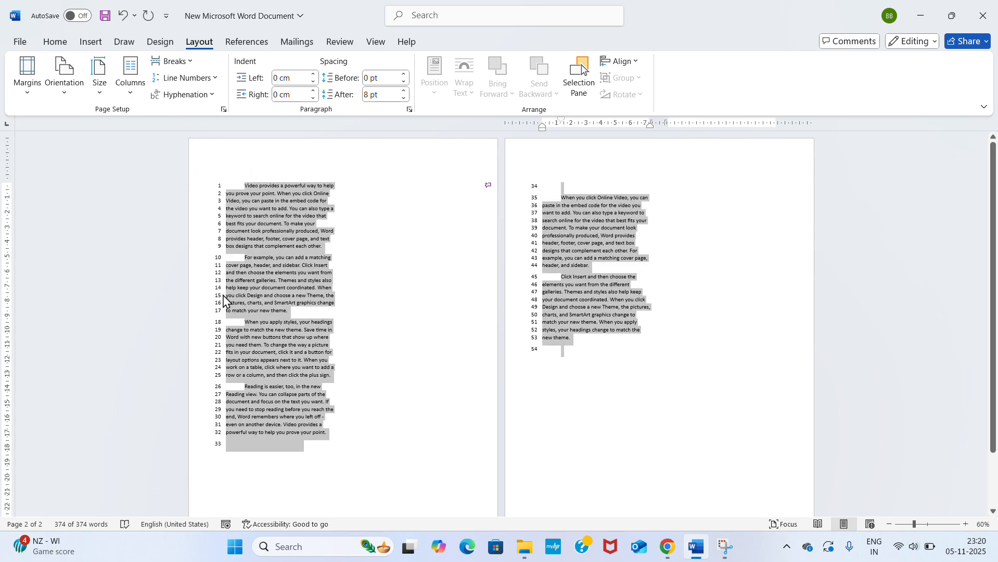
{"action": "left_click", "coordinate": [212, 85]}
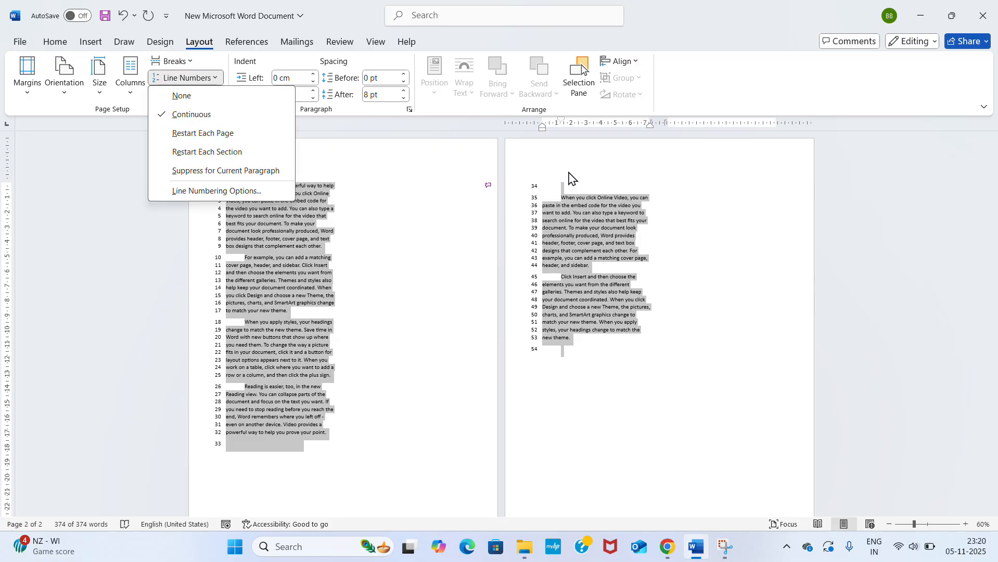
{"action": "left_click", "coordinate": [202, 136]}
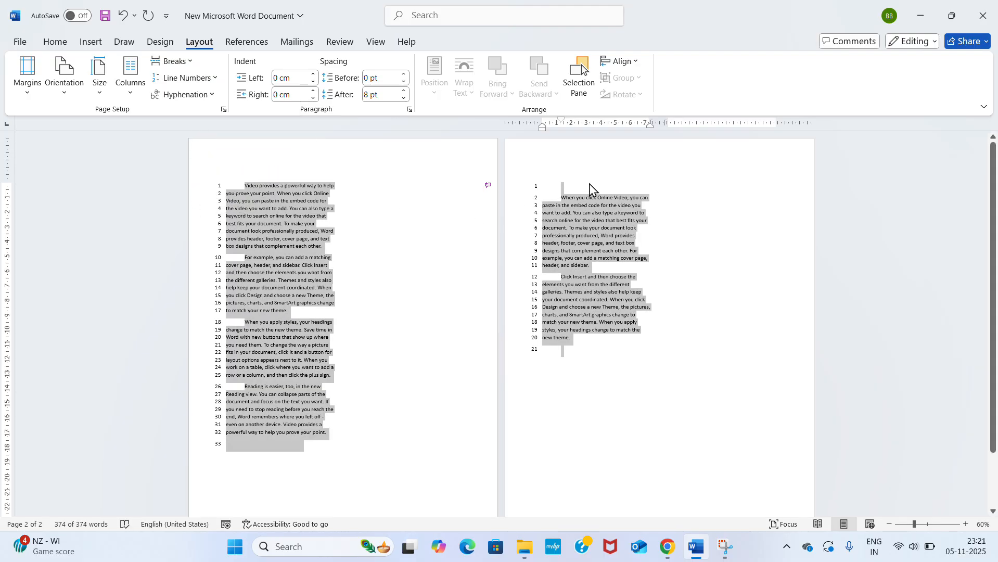
Delete the empty line at the start of the second page and the page break ending the first page.
{"action": "double_click", "coordinate": [573, 188]}
{"action": "key", "text": "BackSpace"}
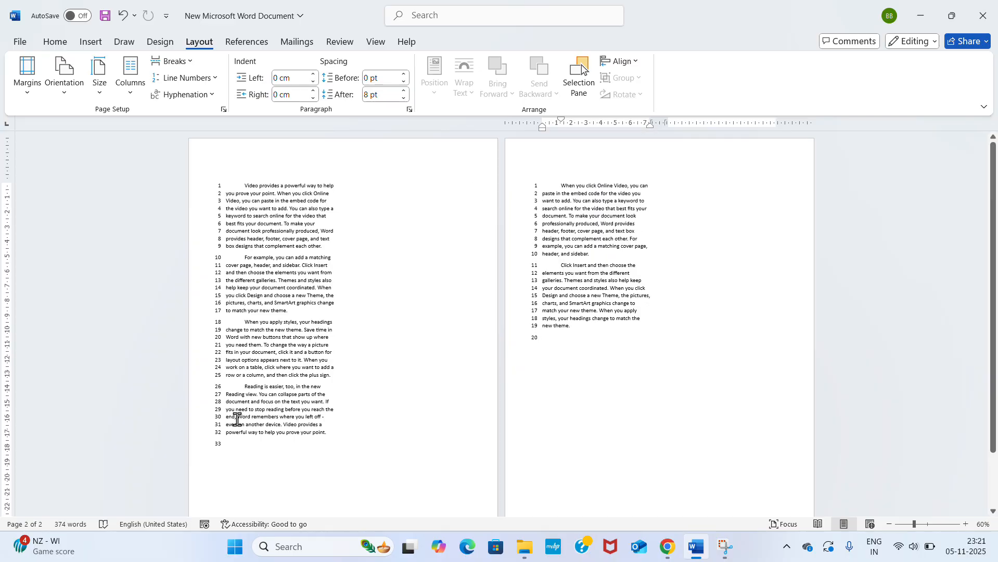
{"action": "left_click", "coordinate": [292, 451]}
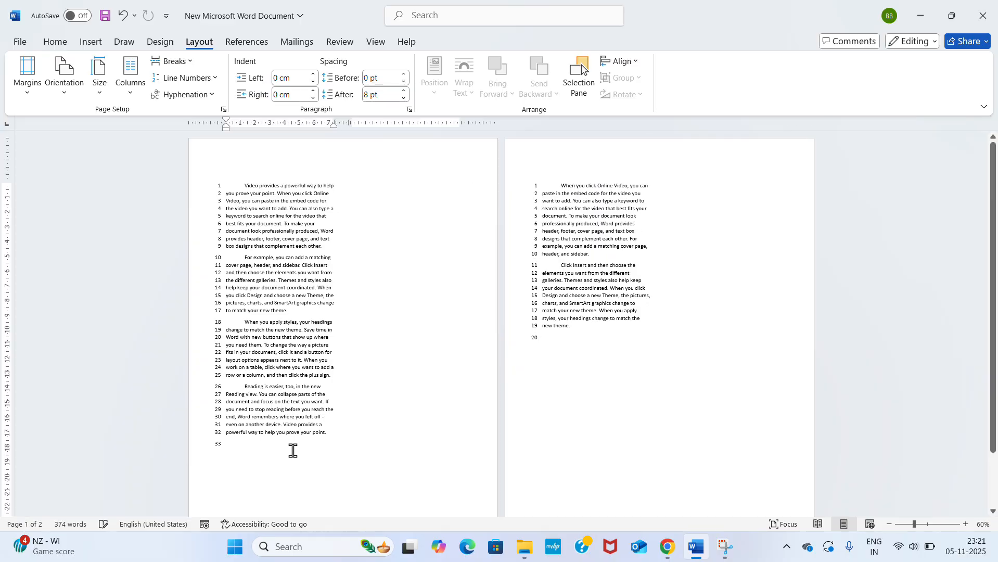
{"action": "key", "text": "Delete"}
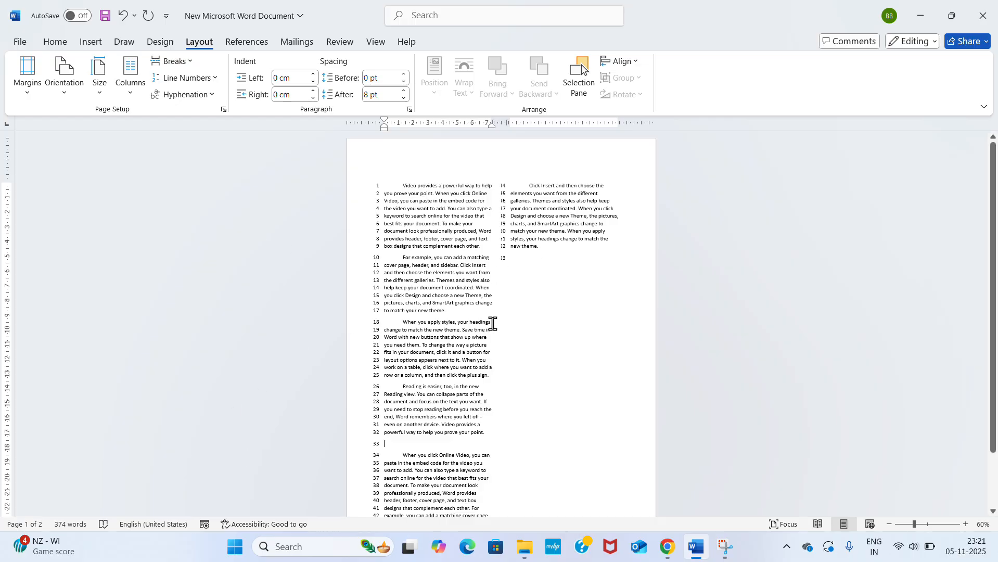
Add another blank line below the paragraph ending "help you prove your point" and insert a page break there.
{"action": "key", "text": "Return"}
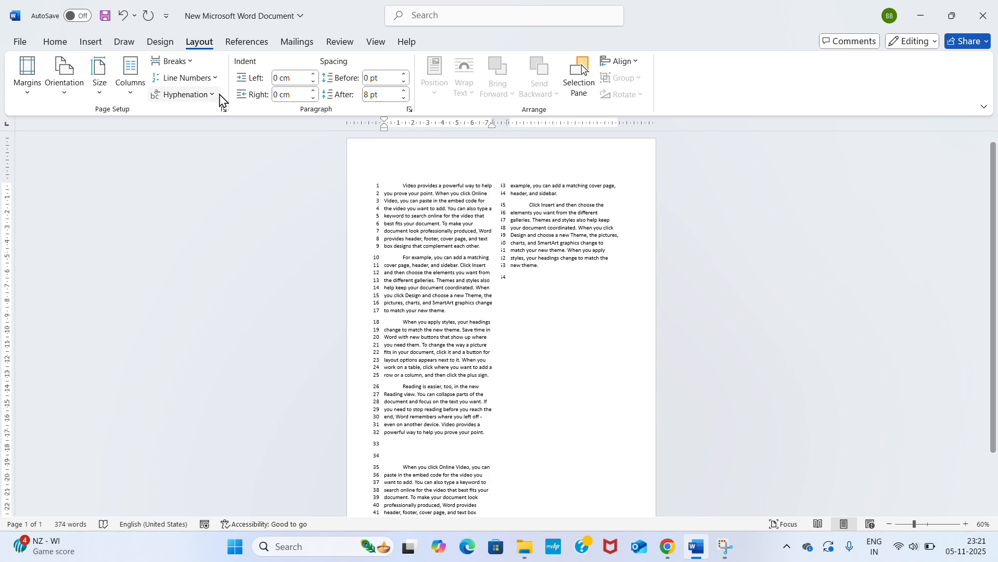
{"action": "left_click", "coordinate": [190, 61]}
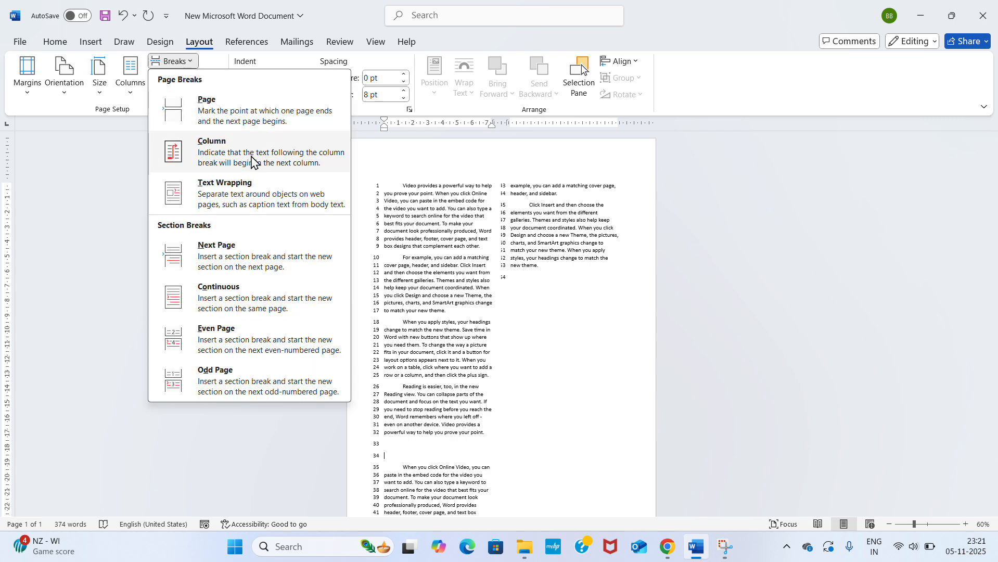
{"action": "left_click", "coordinate": [221, 101]}
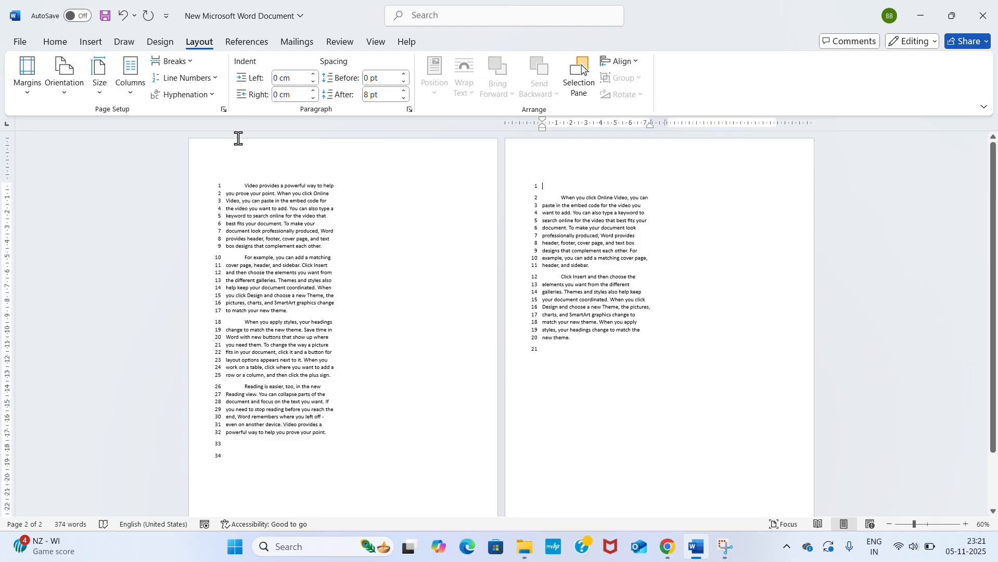
Examine the line numbering options in the Page Setup layout settings and close them without changes.
{"action": "left_click", "coordinate": [218, 81]}
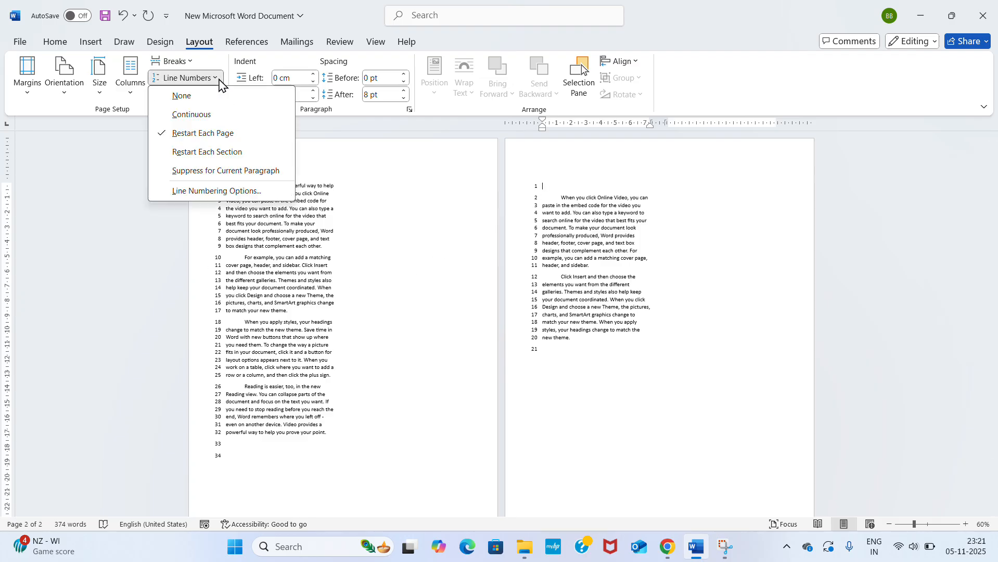
{"action": "left_click", "coordinate": [271, 190]}
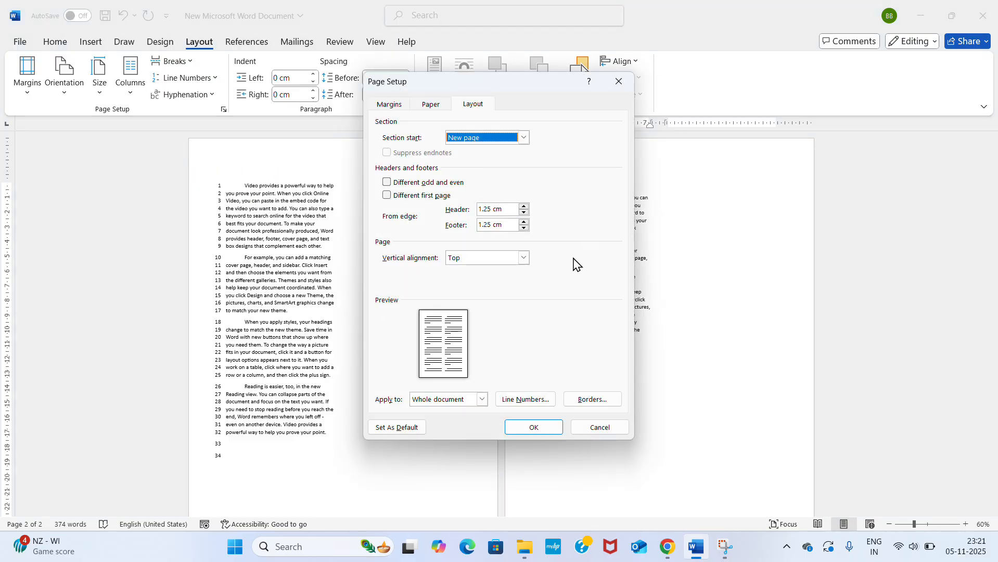
{"action": "left_click", "coordinate": [605, 423]}
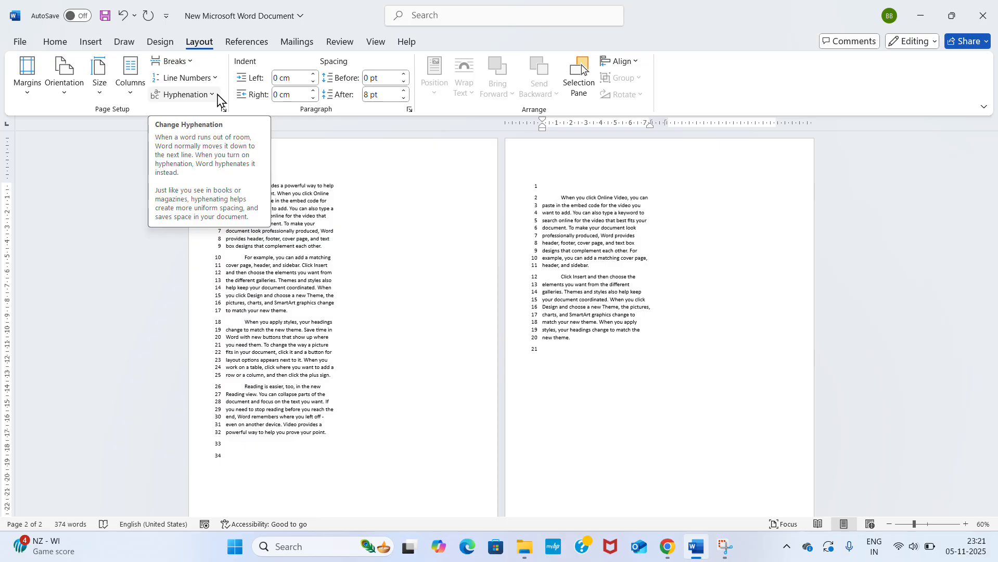
Turn on automatic hyphenation for the line-numbered two-column document.
{"action": "left_click", "coordinate": [217, 99]}
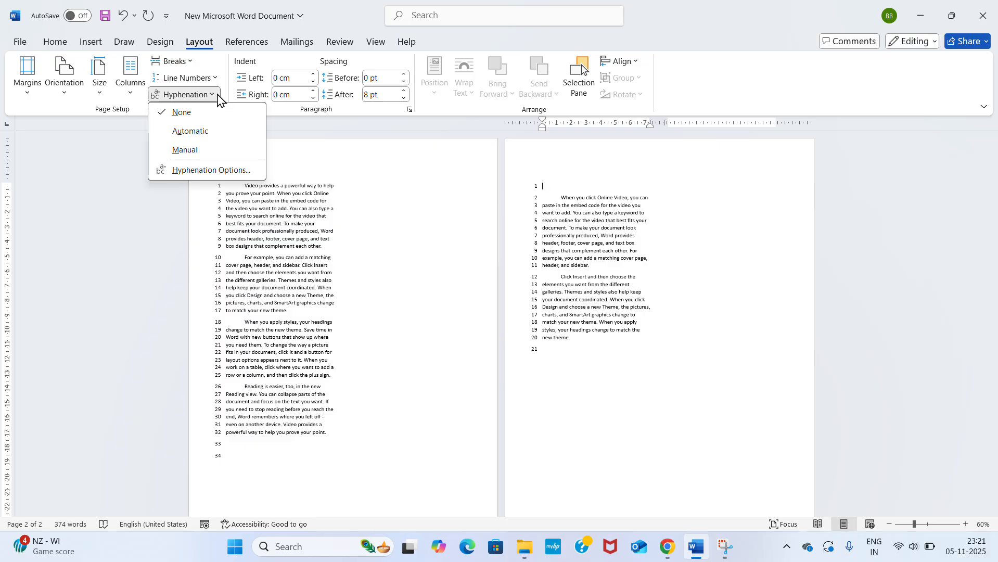
{"action": "left_click", "coordinate": [200, 133]}
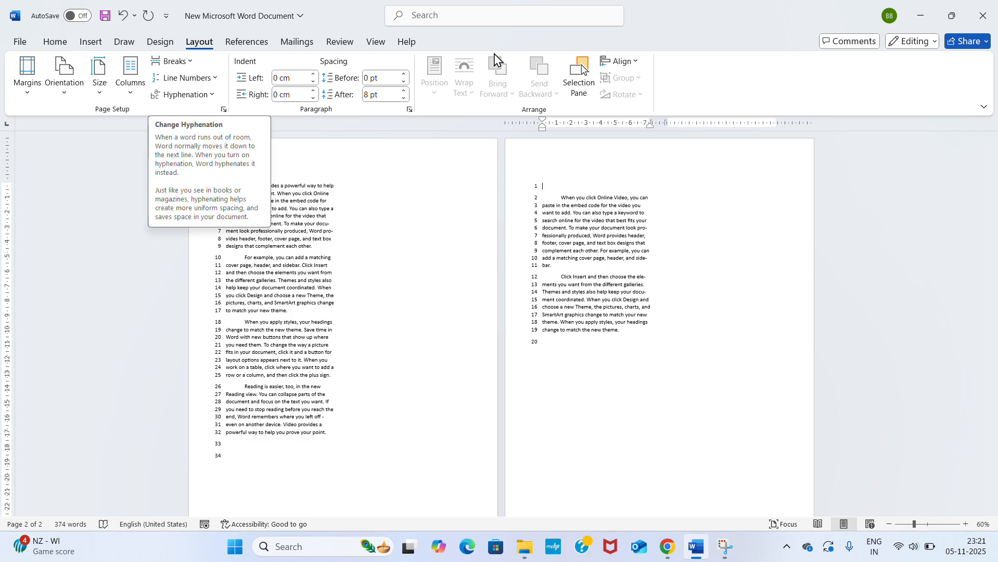
{"action": "left_click", "coordinate": [432, 29]}
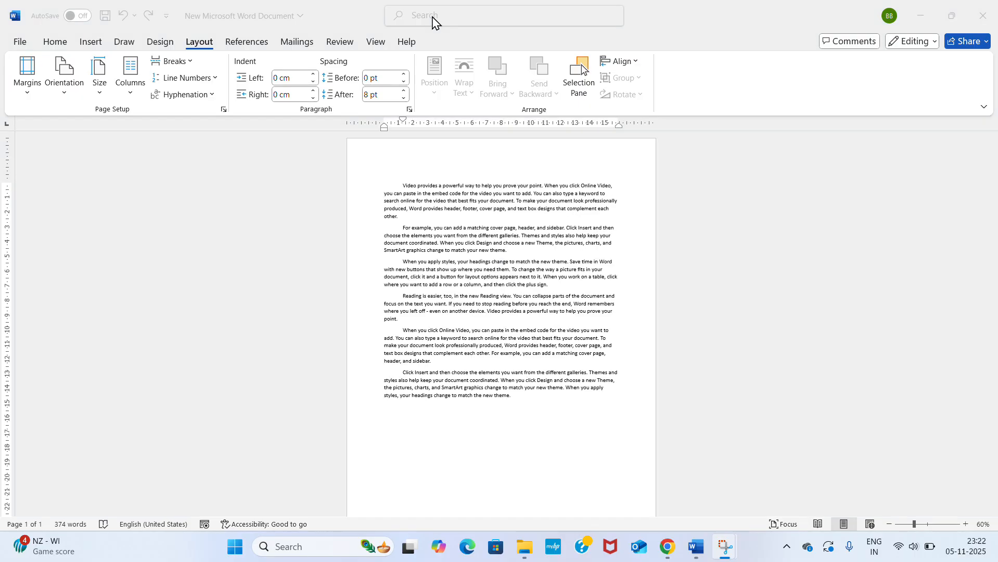
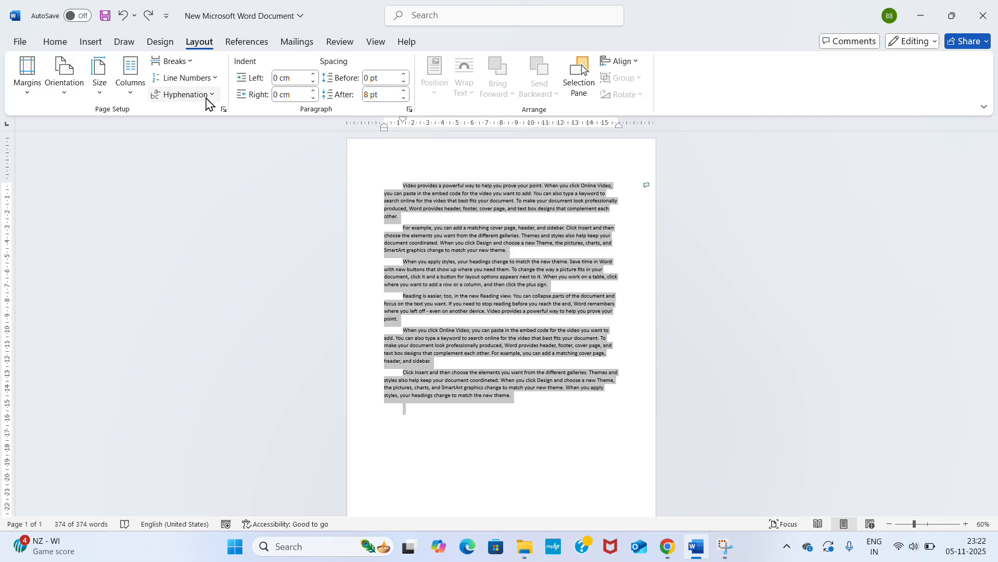
Apply automatic hyphenation to the entire single-column text and inspect the line break in the paragraph beginning "When you apply styles".
{"action": "left_click", "coordinate": [208, 96]}
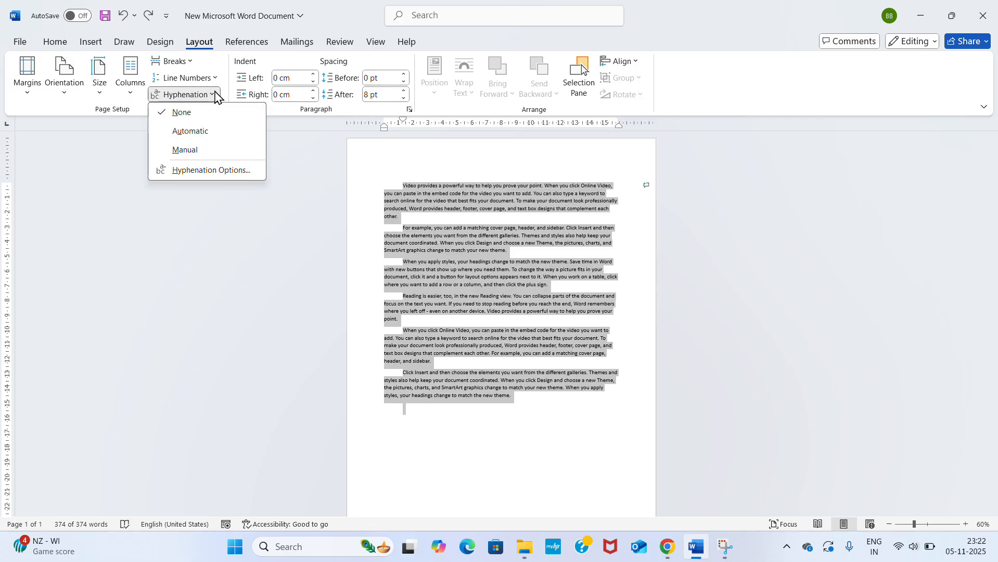
{"action": "left_click", "coordinate": [200, 137]}
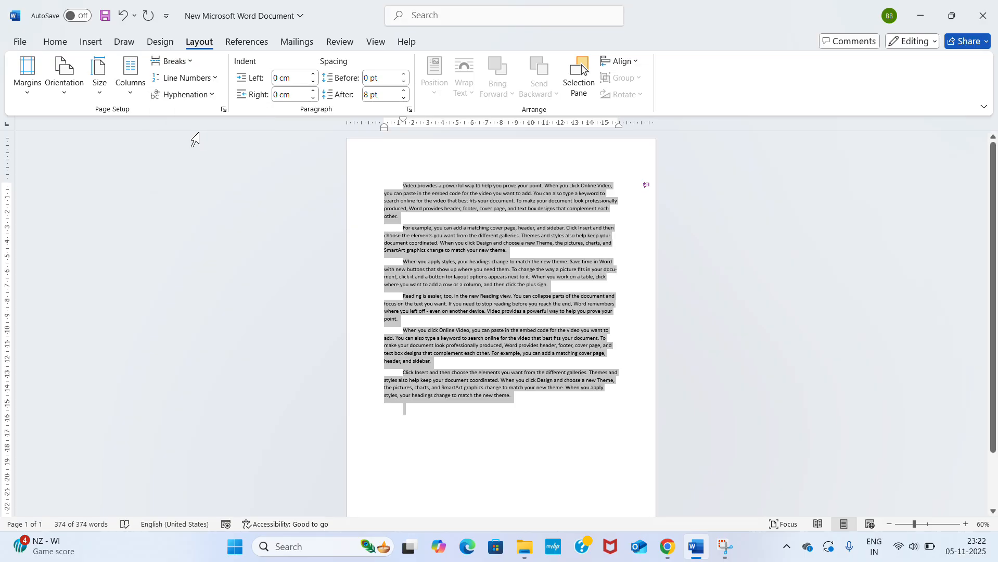
{"action": "left_click", "coordinate": [609, 276]}
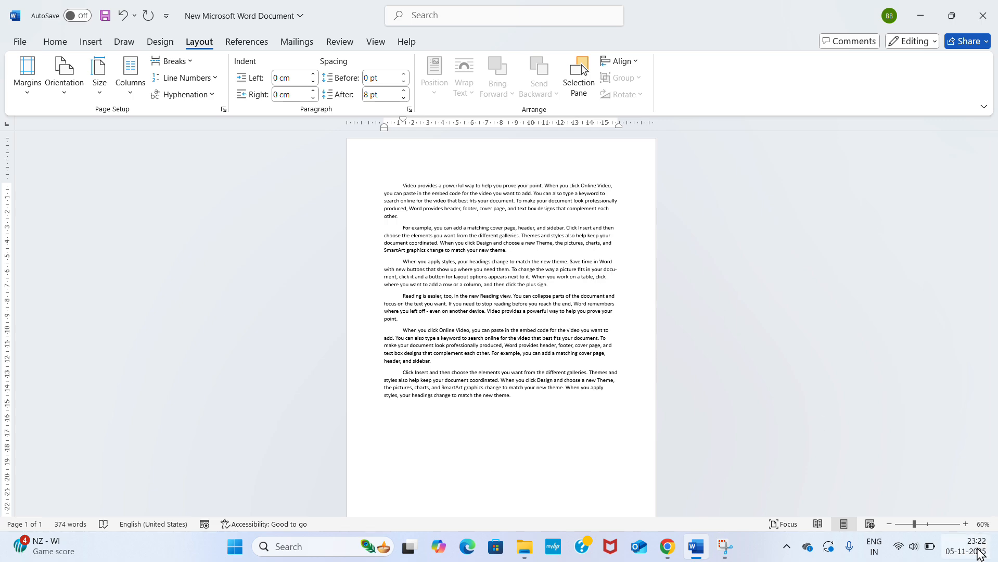
{"action": "left_click", "coordinate": [966, 525]}
{"action": "left_click", "coordinate": [965, 524]}
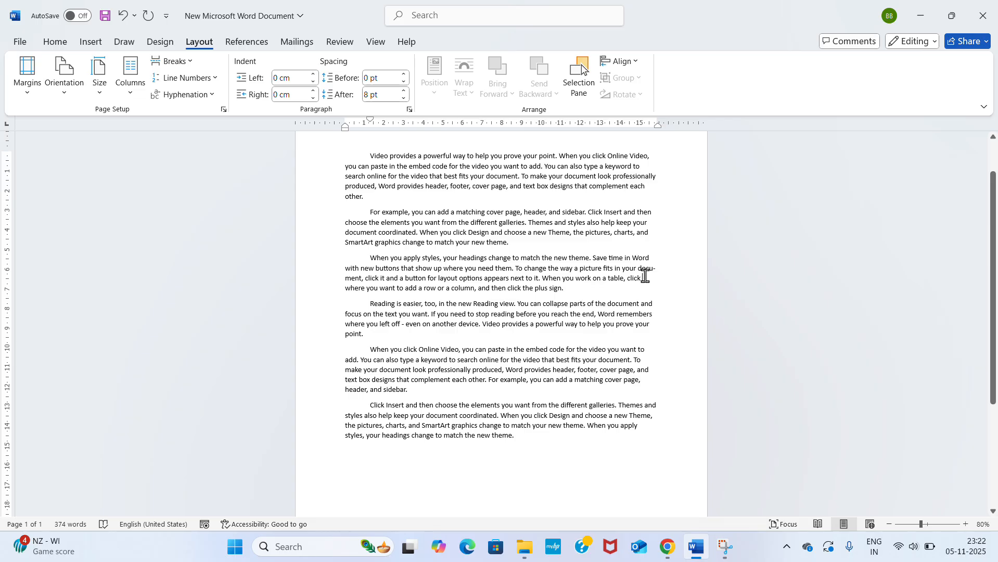
{"action": "left_click", "coordinate": [671, 275]}
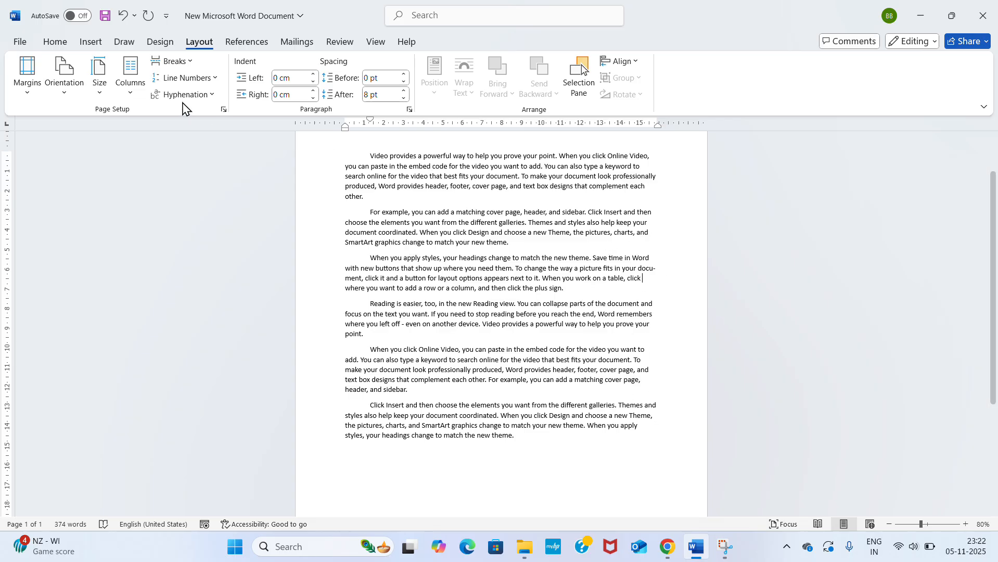
Run manual hyphenation on the document twice.
{"action": "left_click", "coordinate": [212, 95]}
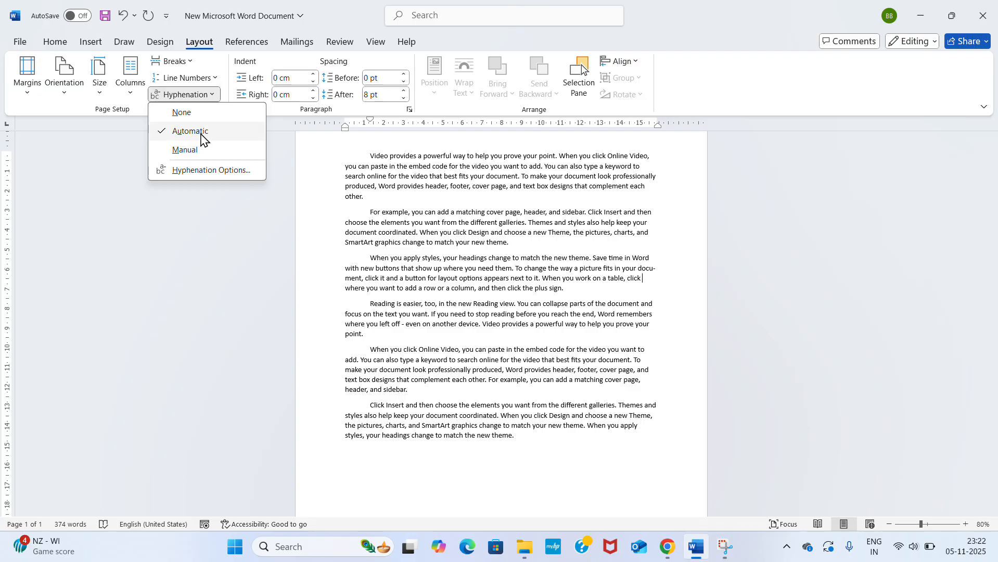
{"action": "left_click", "coordinate": [194, 155]}
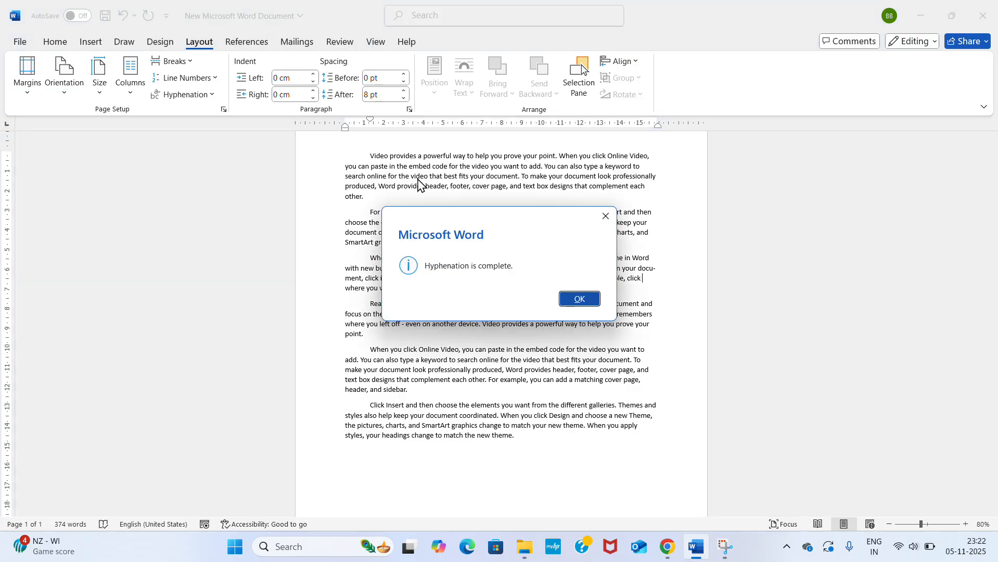
{"action": "left_click", "coordinate": [600, 216]}
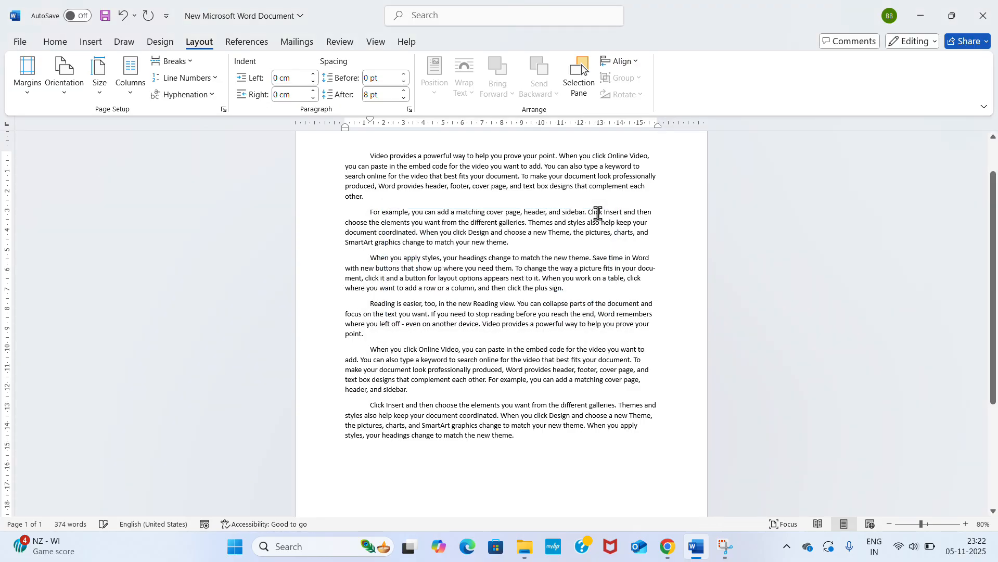
{"action": "left_click", "coordinate": [213, 103]}
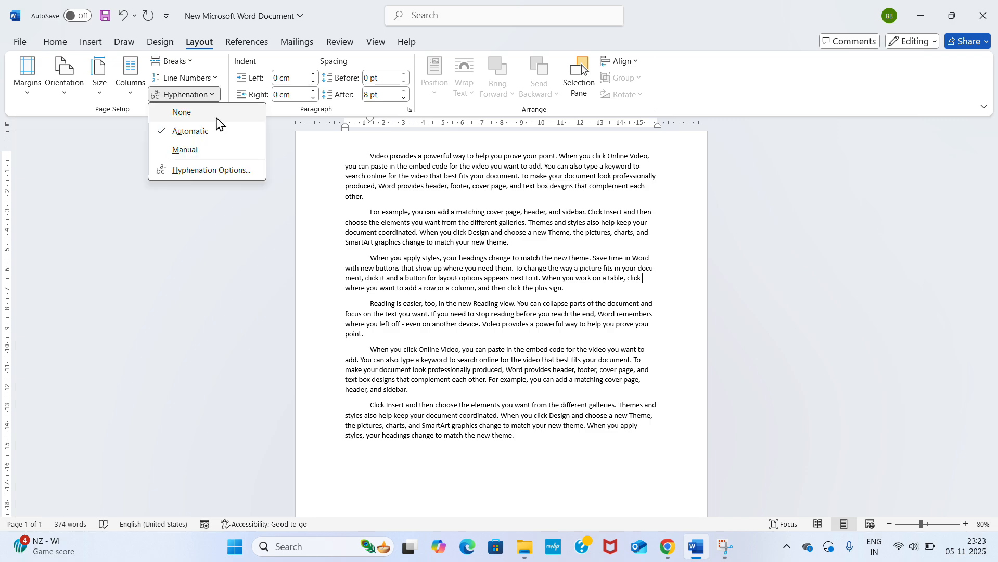
{"action": "left_click", "coordinate": [227, 155]}
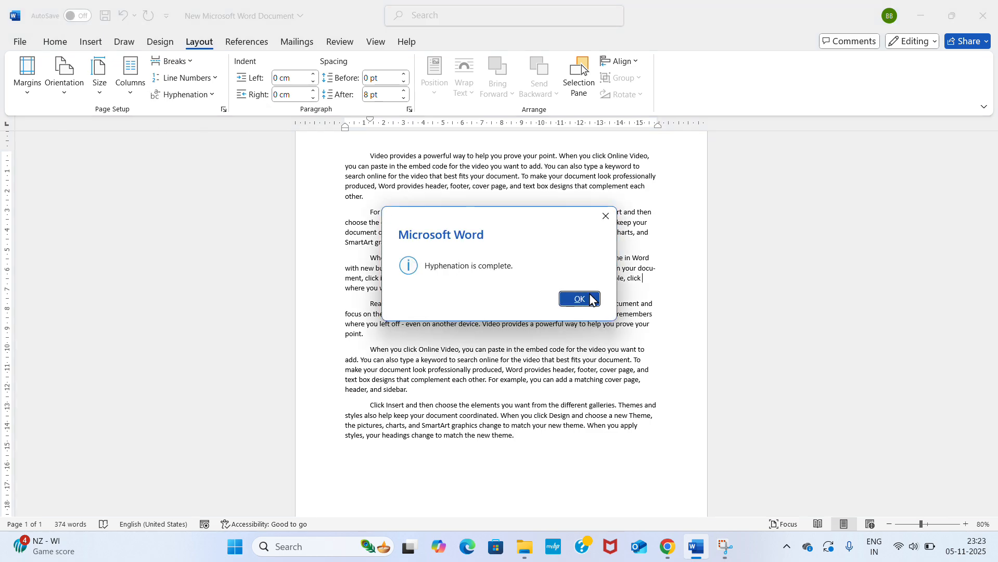
{"action": "left_click", "coordinate": [589, 295]}
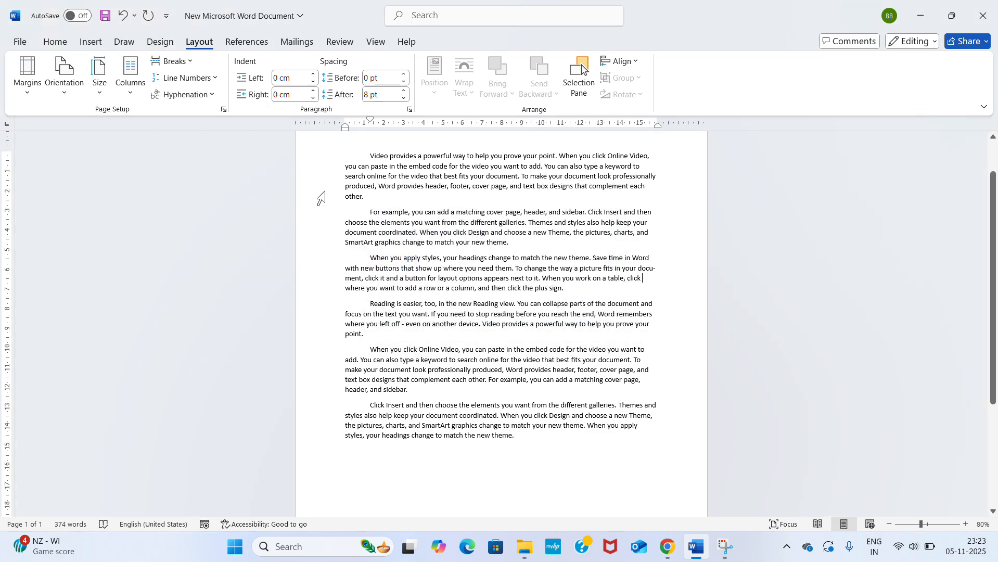